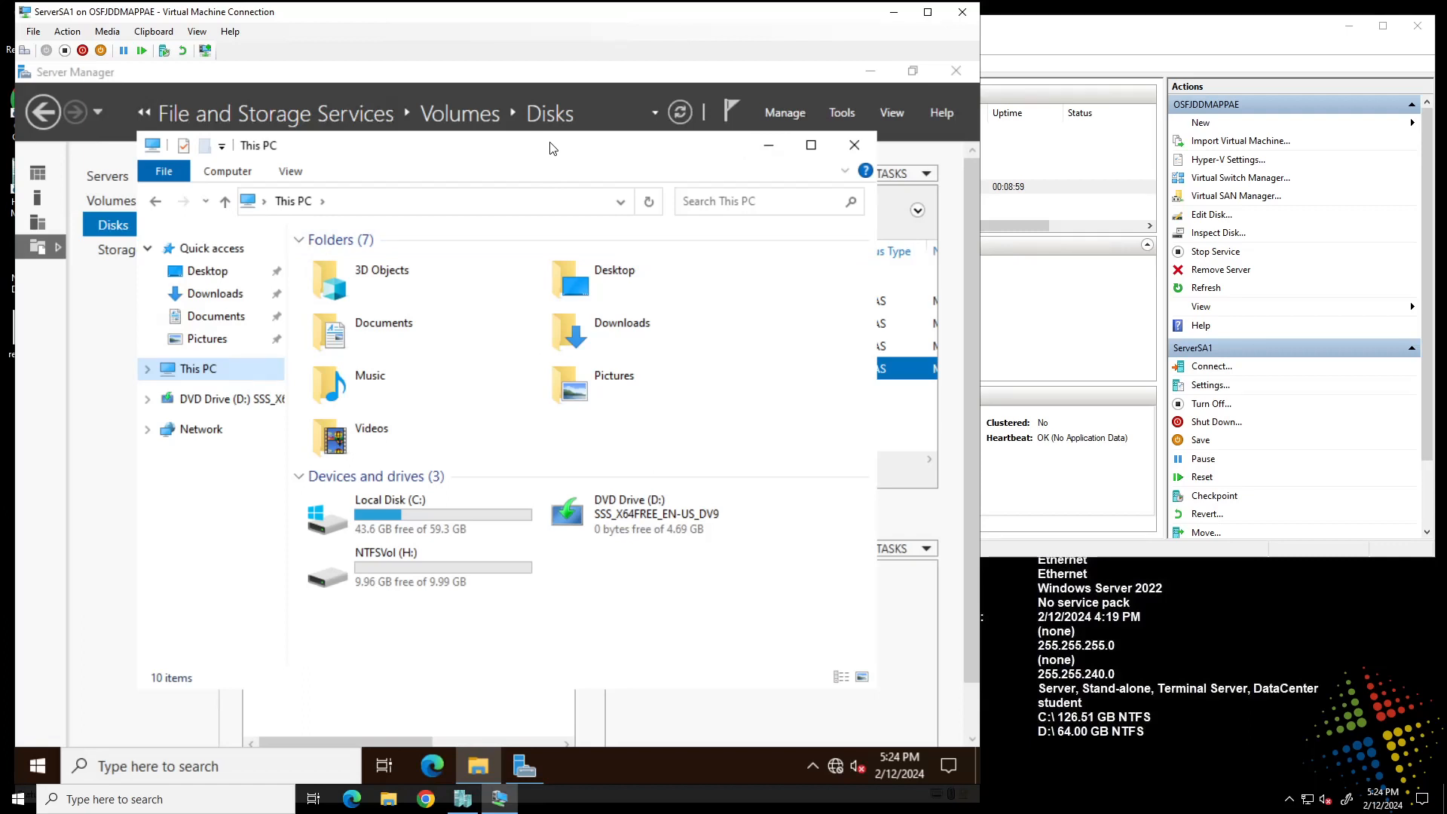
Open Disk Management in Computer Management and initialize Disk 2 and Disk 3 with the GPT partition style.
{"action": "left_click_drag", "start_coordinate": [546, 153], "coordinate": [579, 153]}
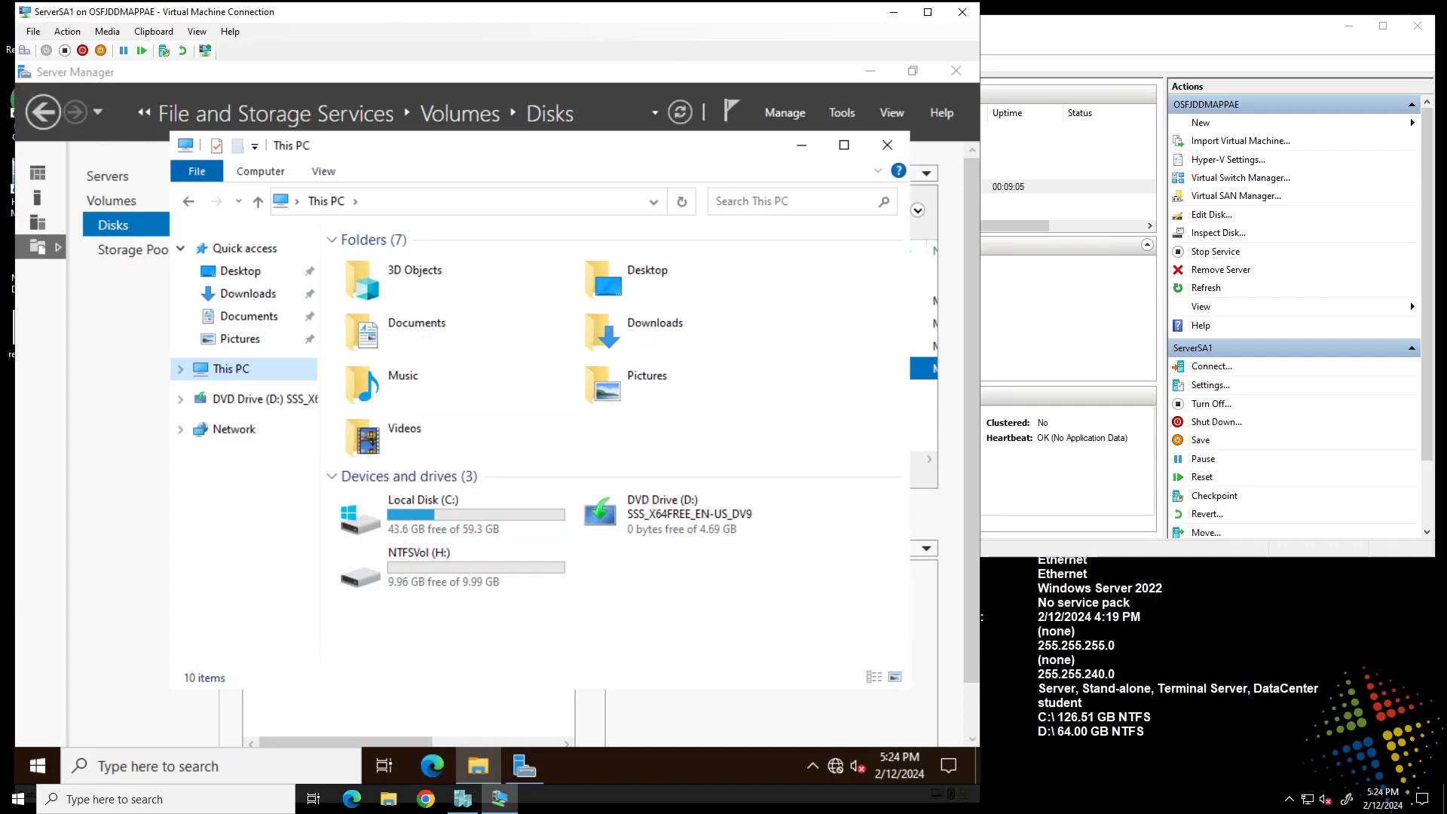
{"action": "left_click", "coordinate": [129, 405]}
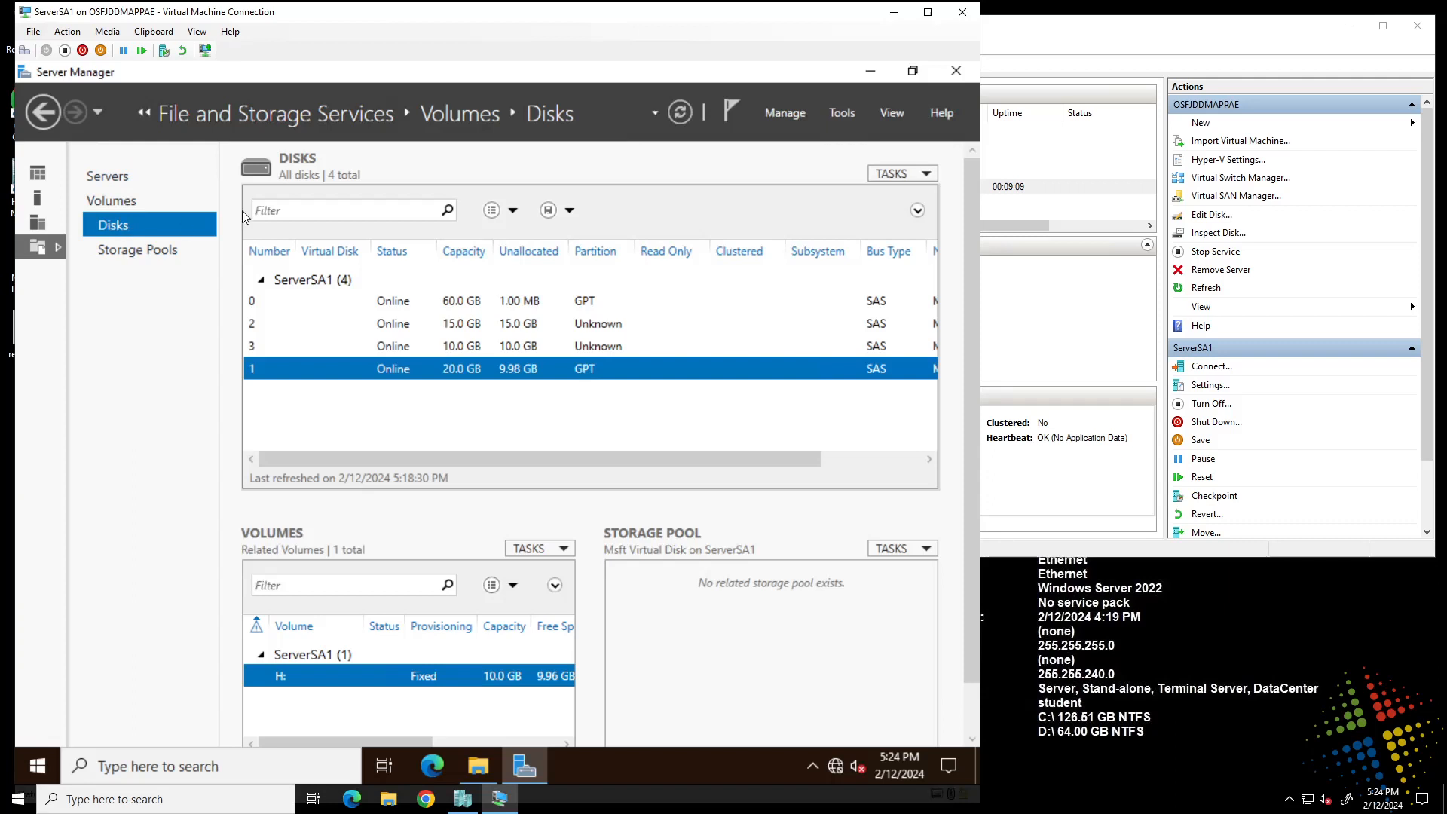
{"action": "right_click", "coordinate": [36, 768]}
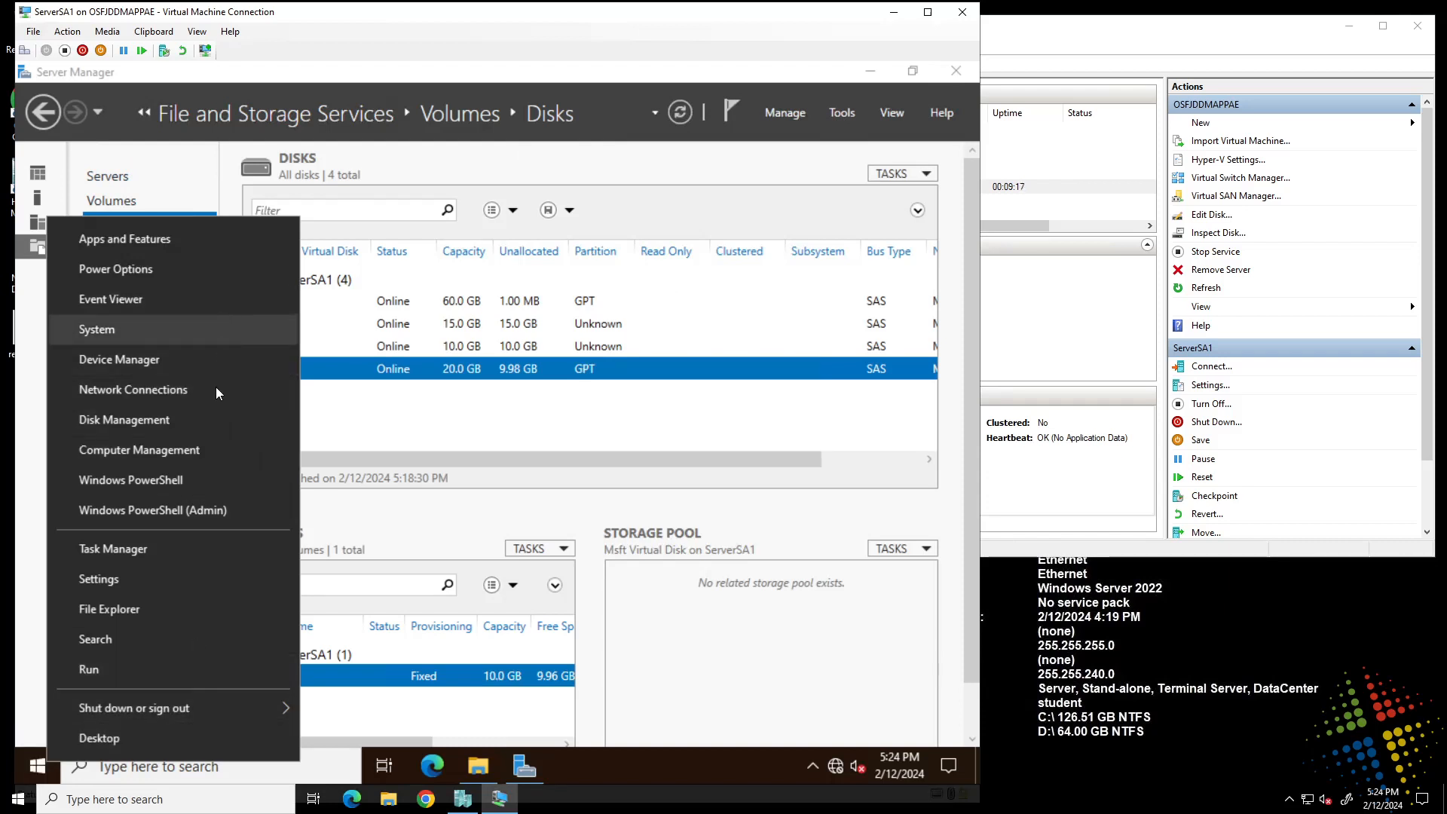
{"action": "left_click", "coordinate": [211, 451]}
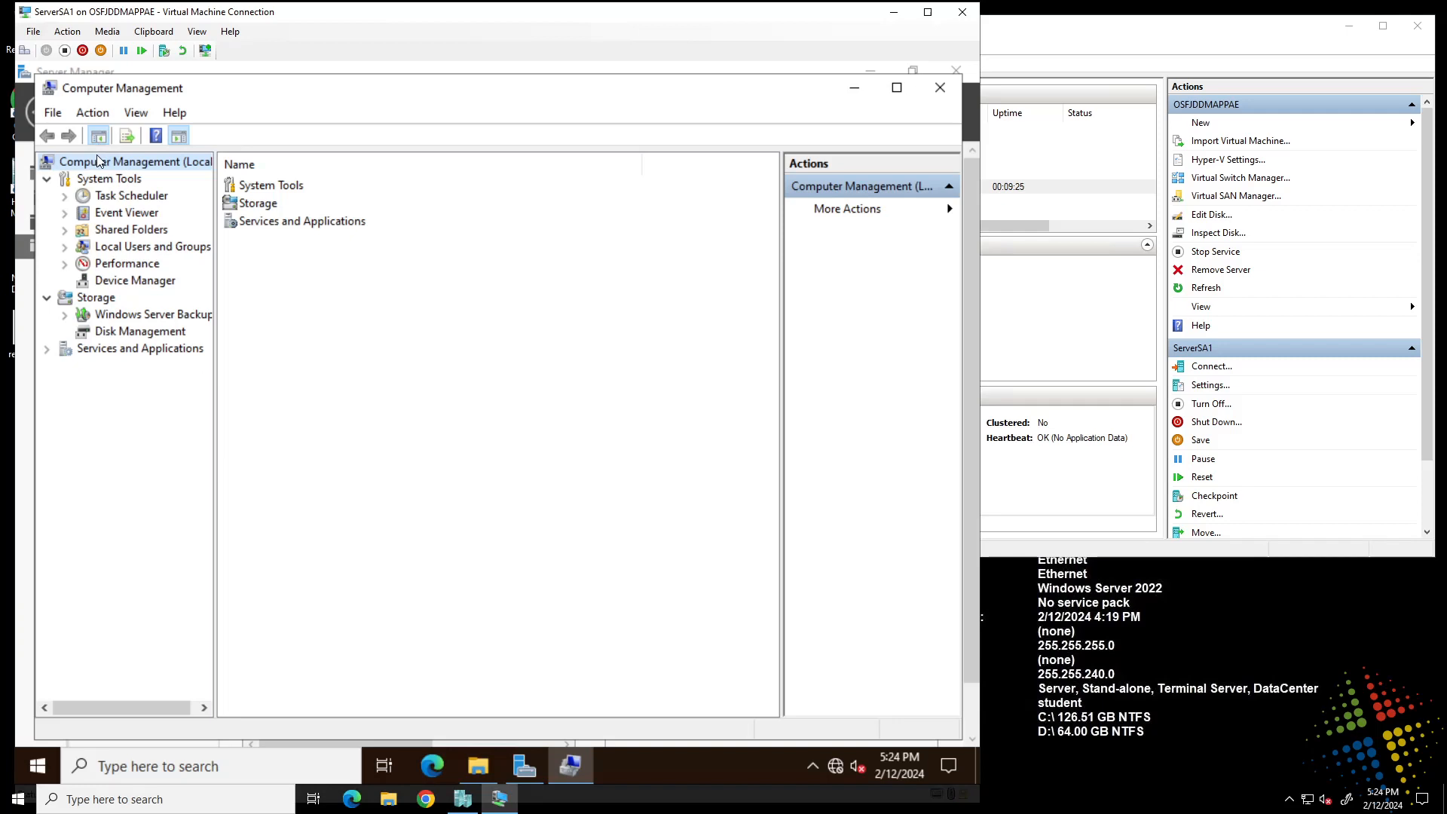
{"action": "left_click", "coordinate": [88, 334]}
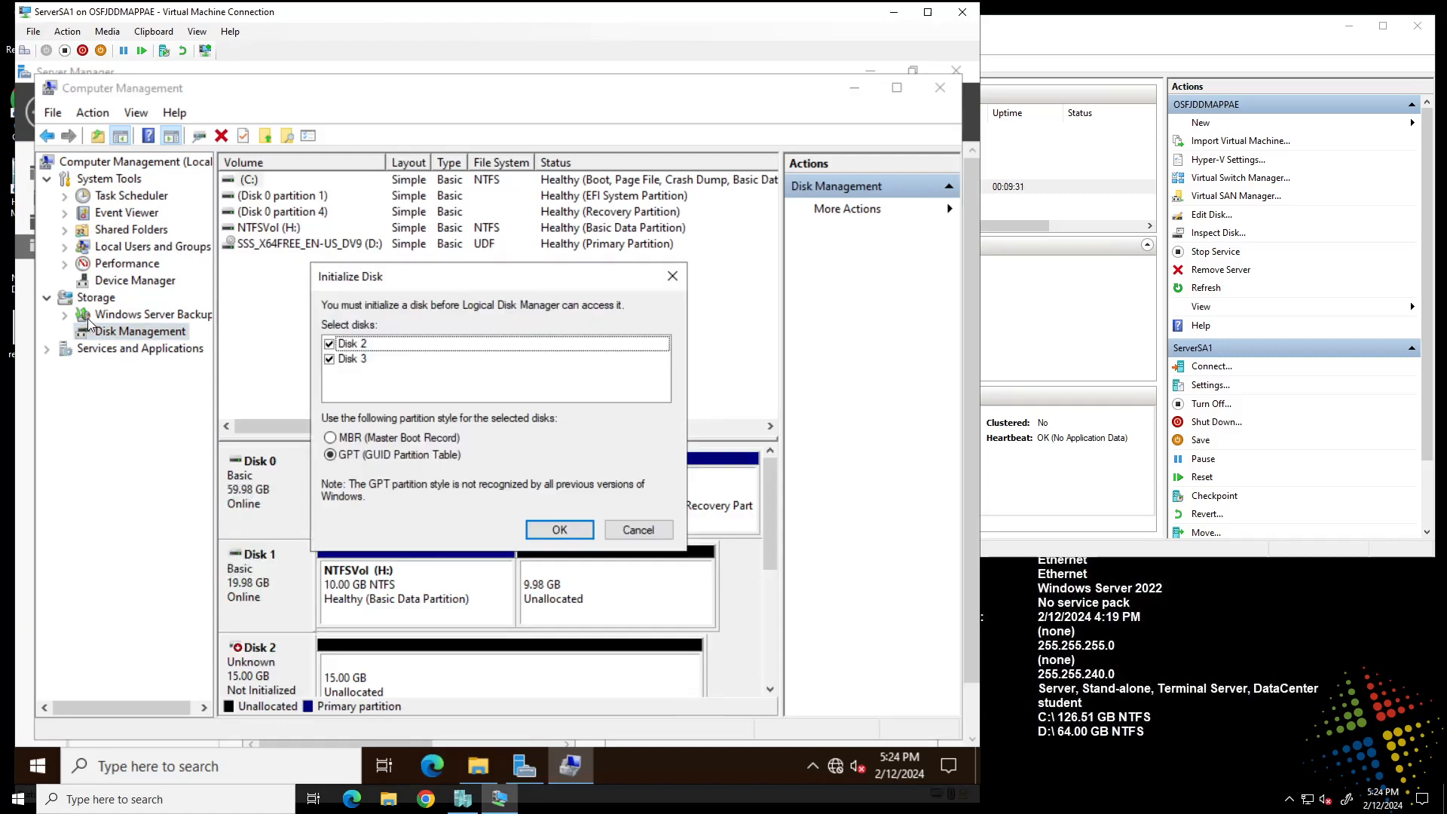
{"action": "left_click", "coordinate": [564, 526]}
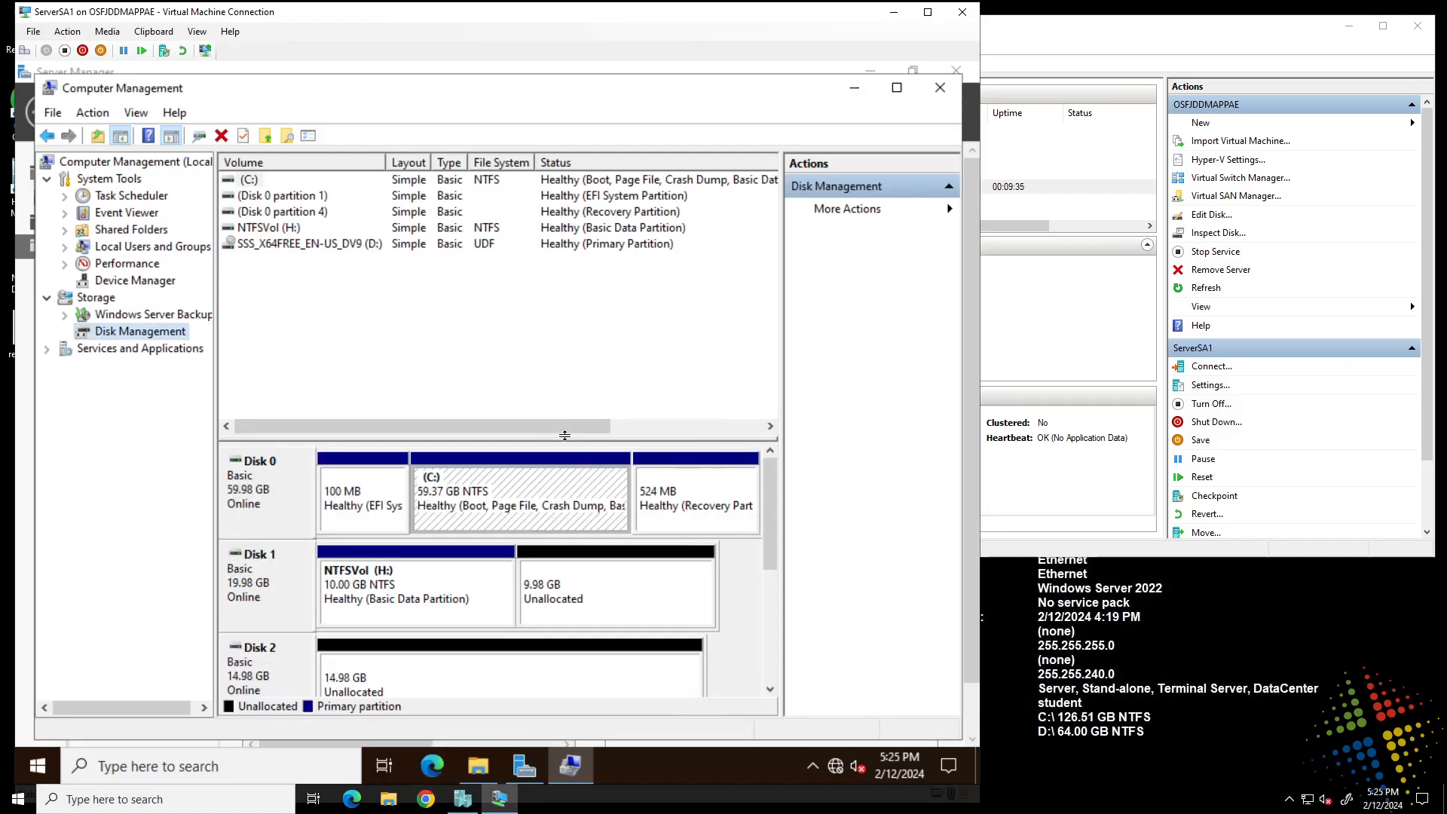
Examine the EFI system, C: and recovery partitions on Disk 0.
{"action": "left_click_drag", "start_coordinate": [563, 436], "coordinate": [576, 317]}
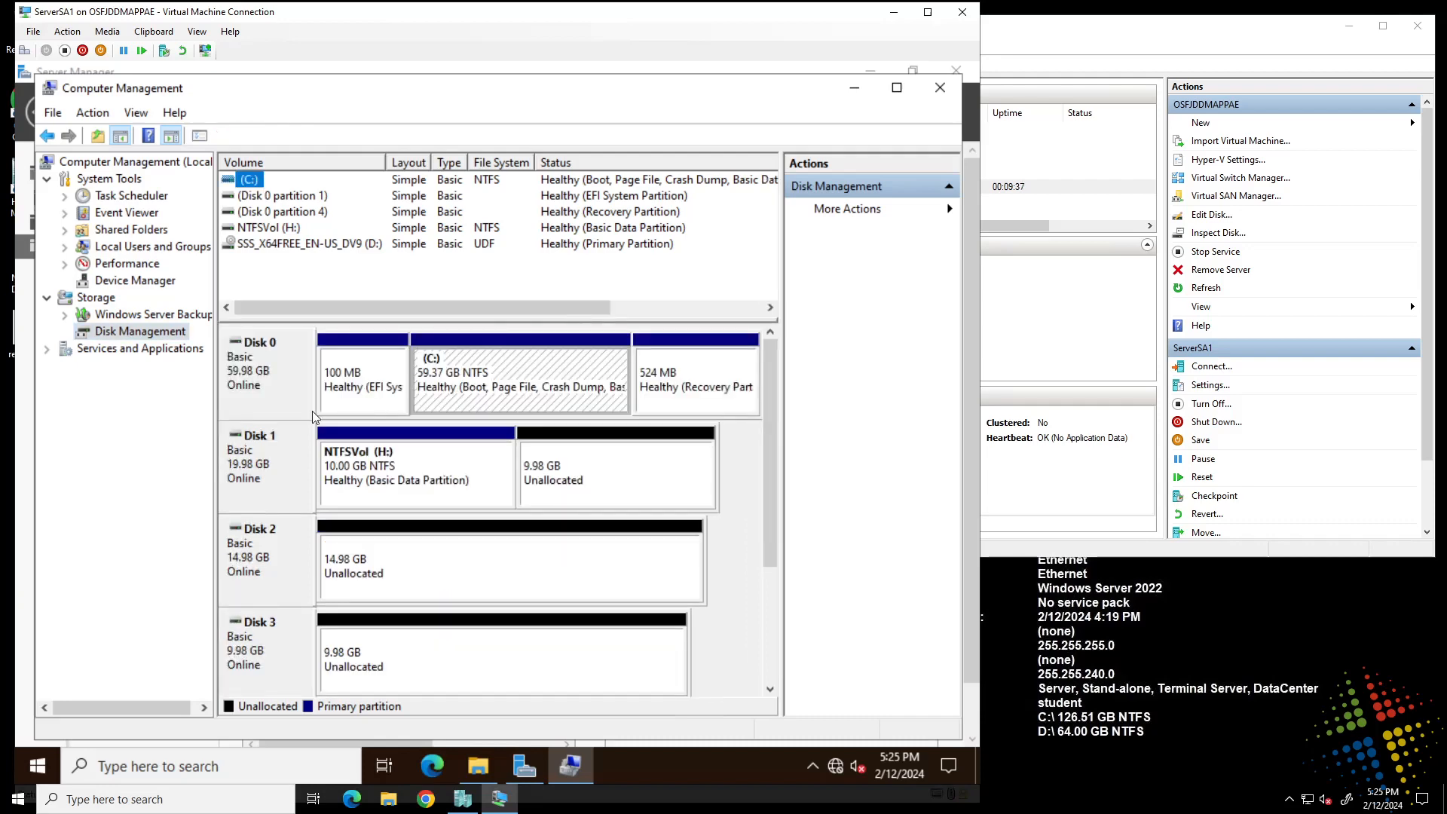
{"action": "left_click", "coordinate": [273, 401]}
{"action": "left_click", "coordinate": [354, 379]}
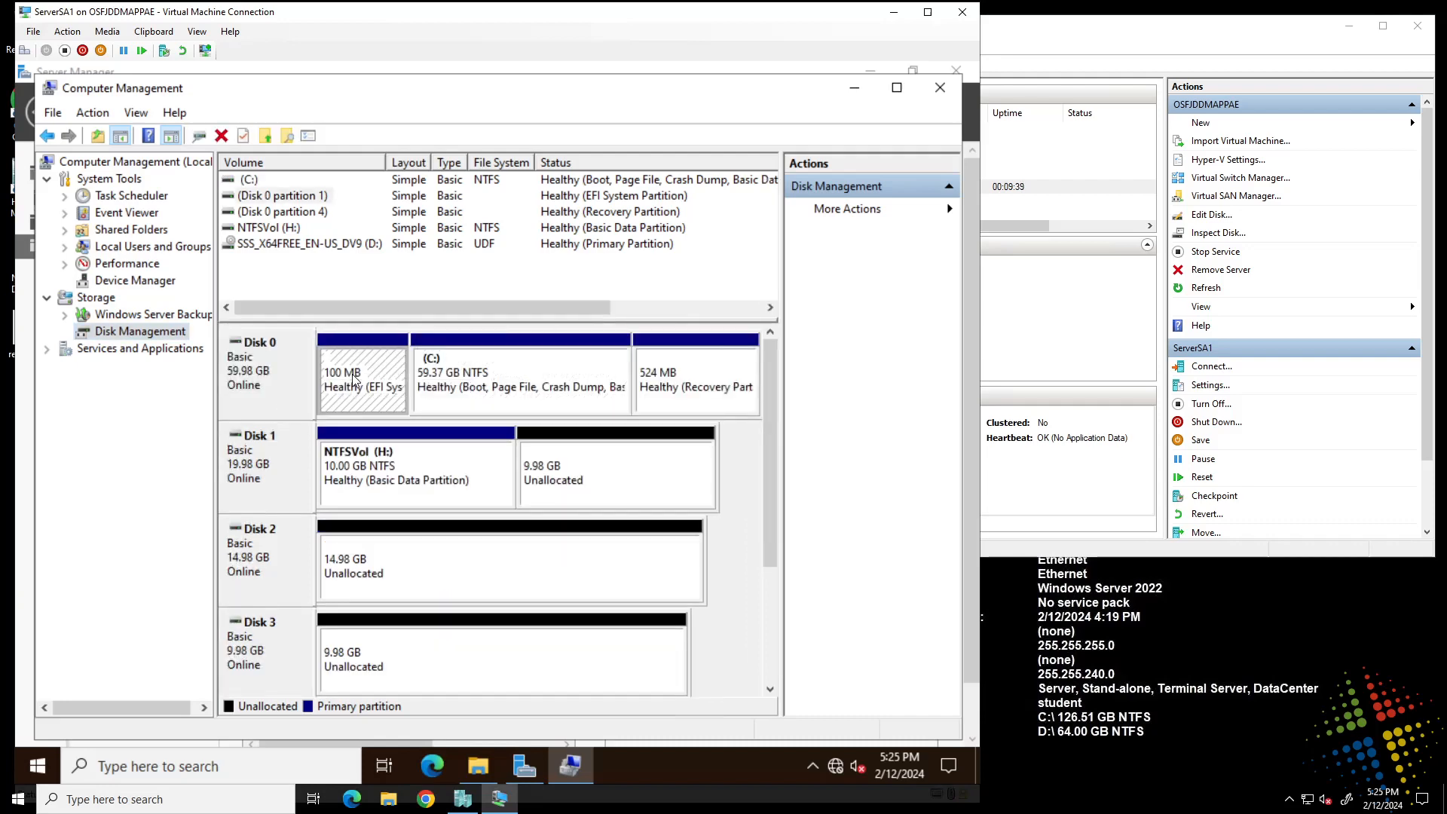
{"action": "left_click", "coordinate": [494, 389]}
{"action": "left_click", "coordinate": [716, 373]}
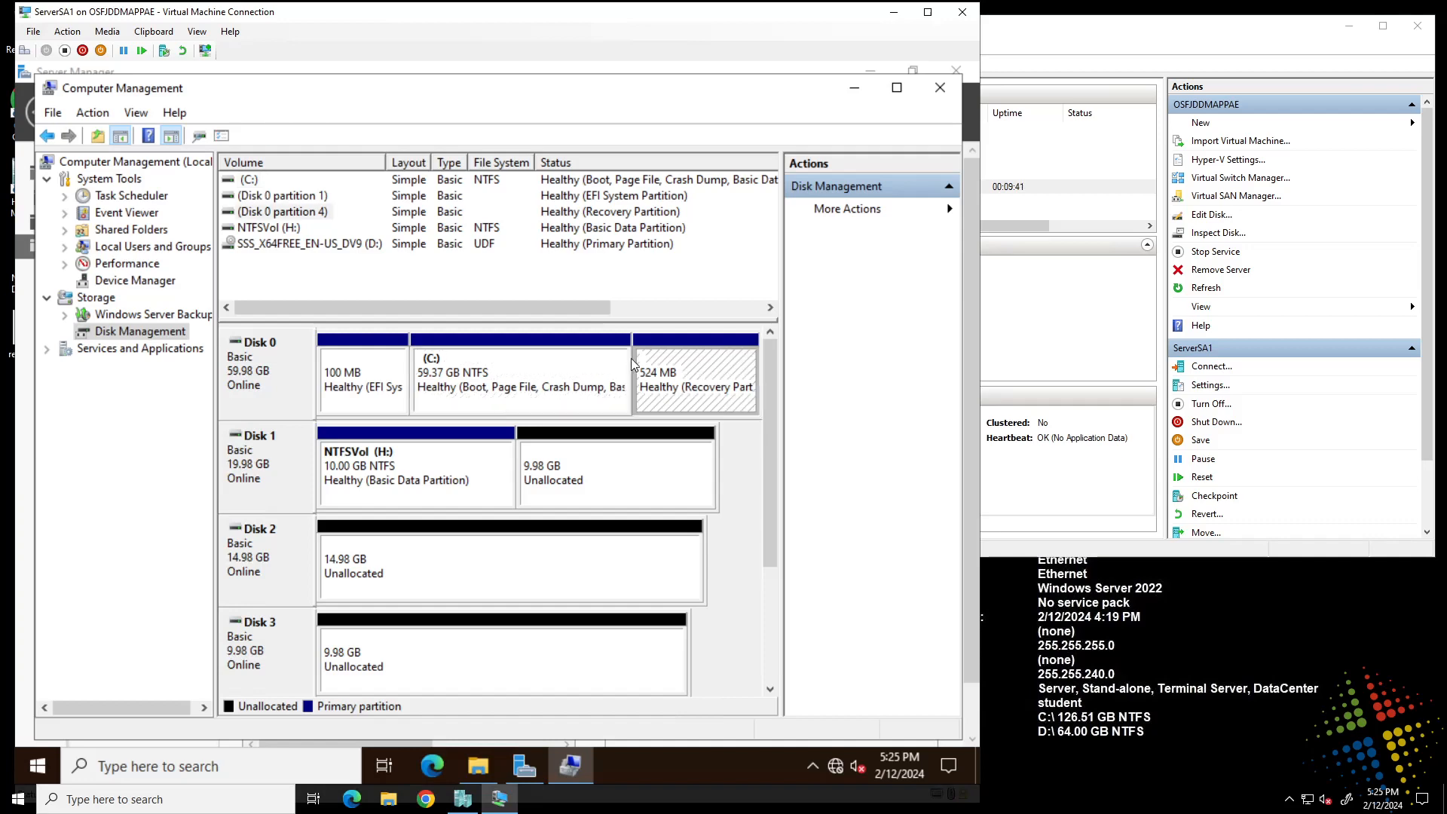
{"action": "left_click", "coordinate": [376, 364]}
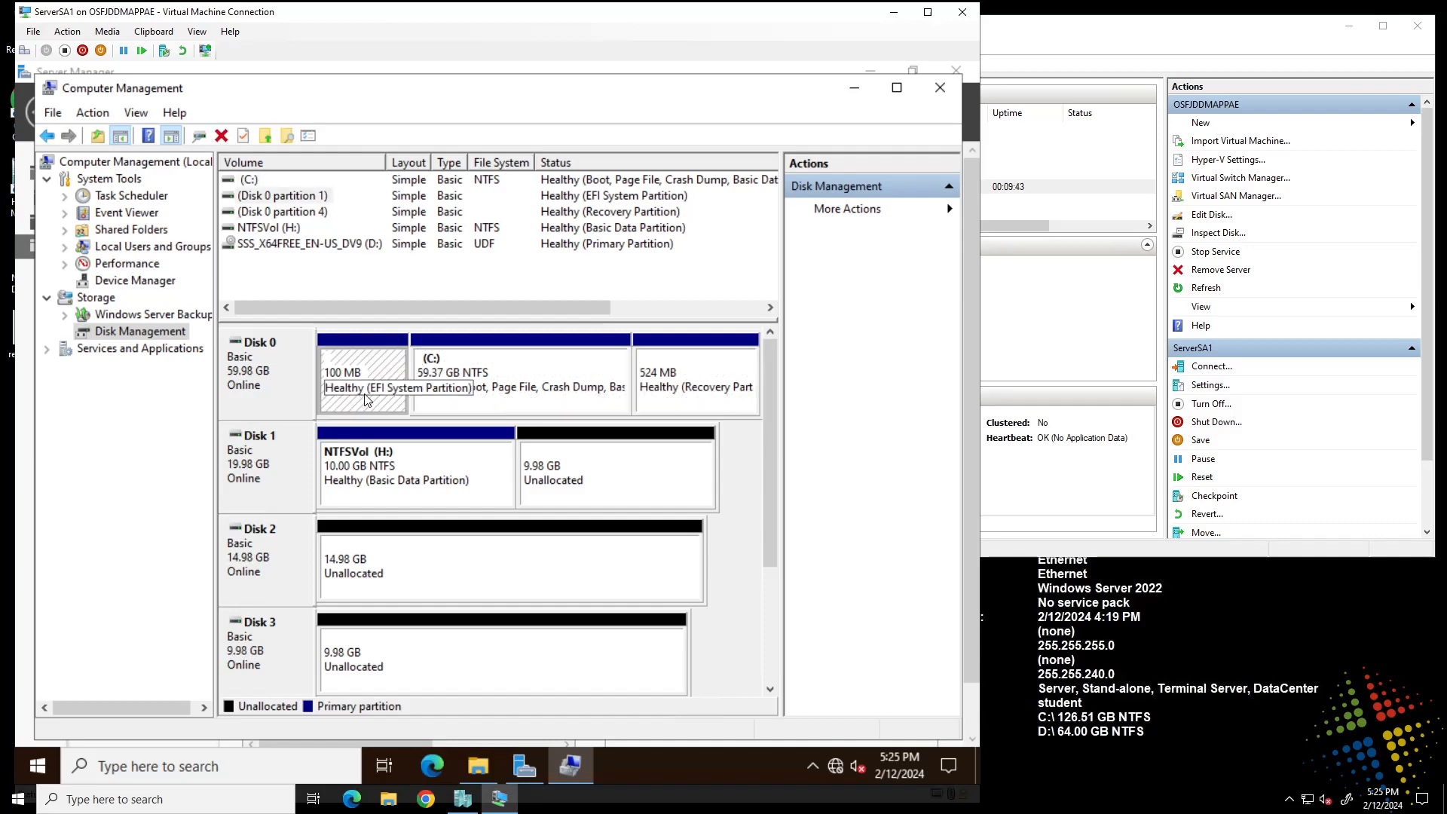
{"action": "left_click", "coordinate": [567, 402]}
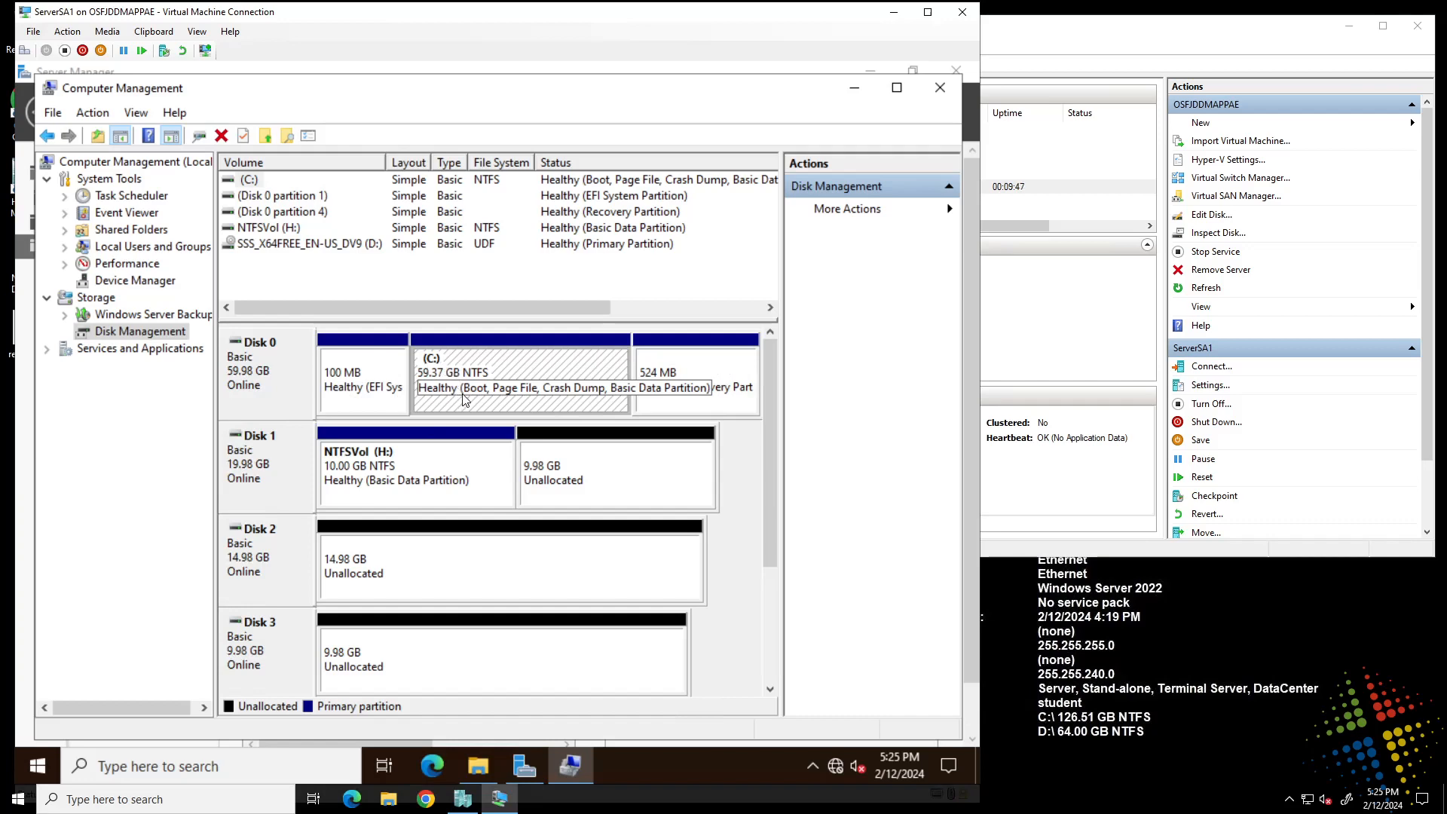
{"action": "left_click", "coordinate": [692, 377]}
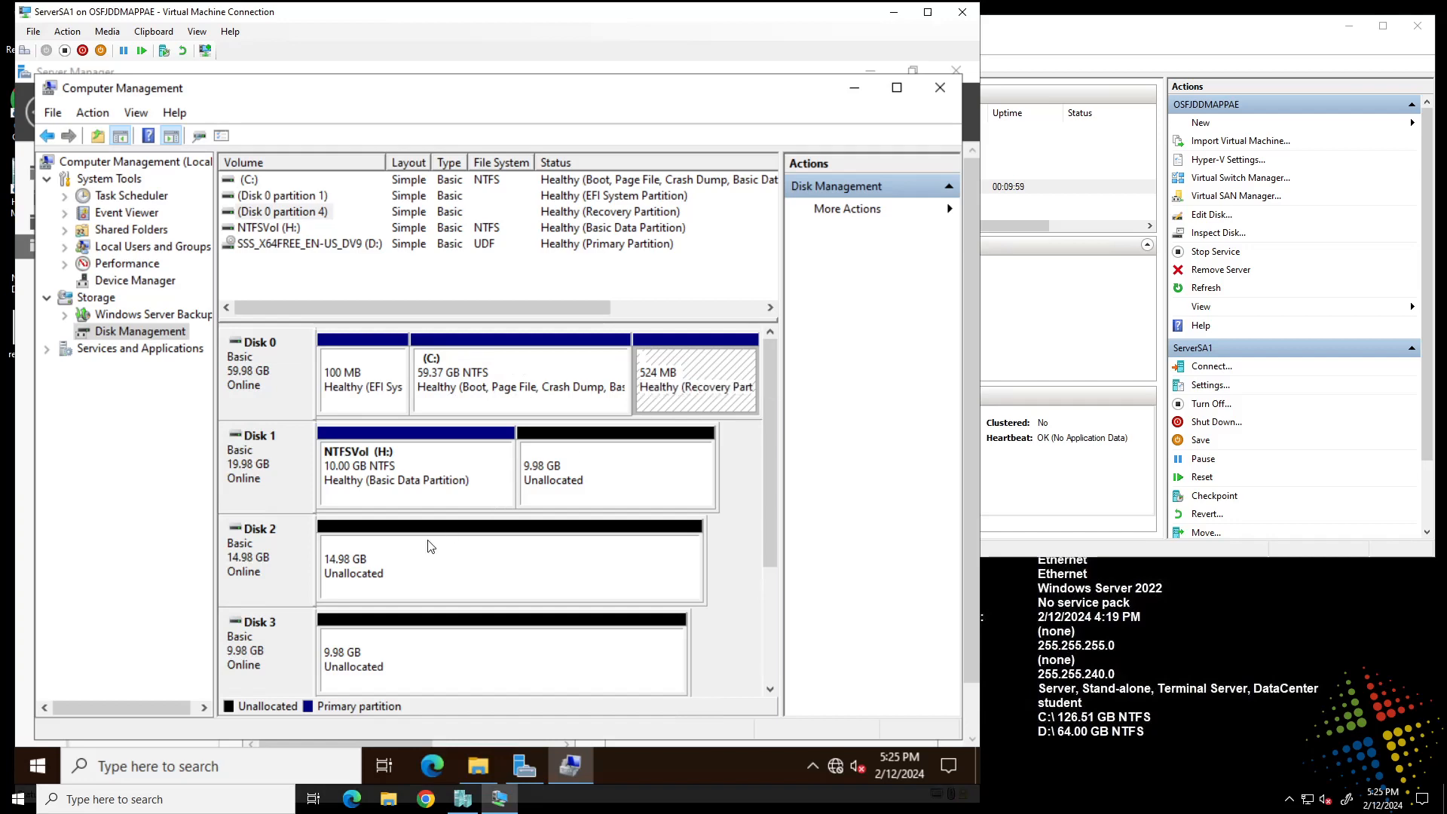
Extend the NTFSVol (H:) volume by 5000 MB of Disk 1's unallocated space and check its capacity in File Explorer.
{"action": "left_click", "coordinate": [385, 474]}
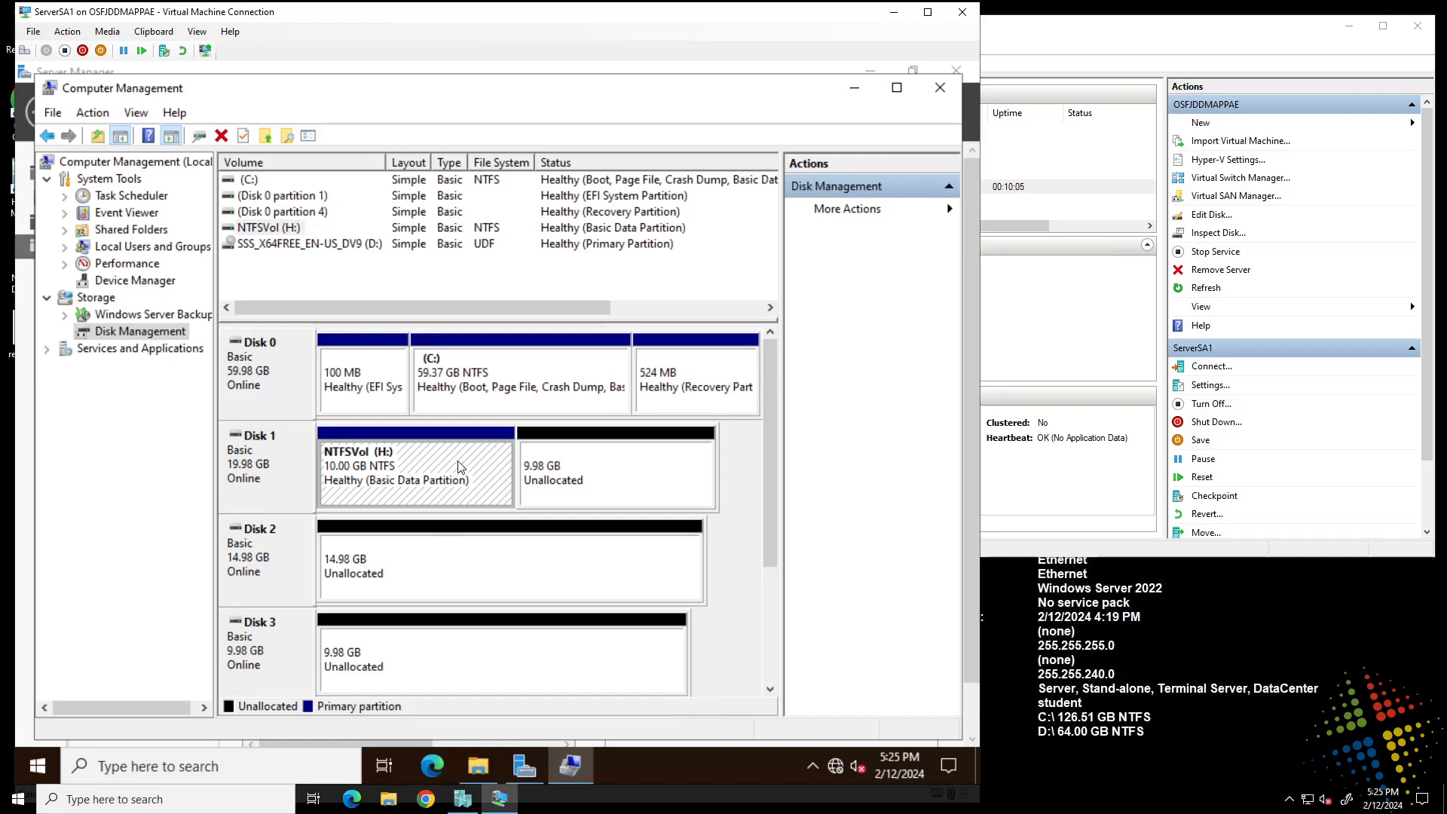
{"action": "right_click", "coordinate": [413, 458]}
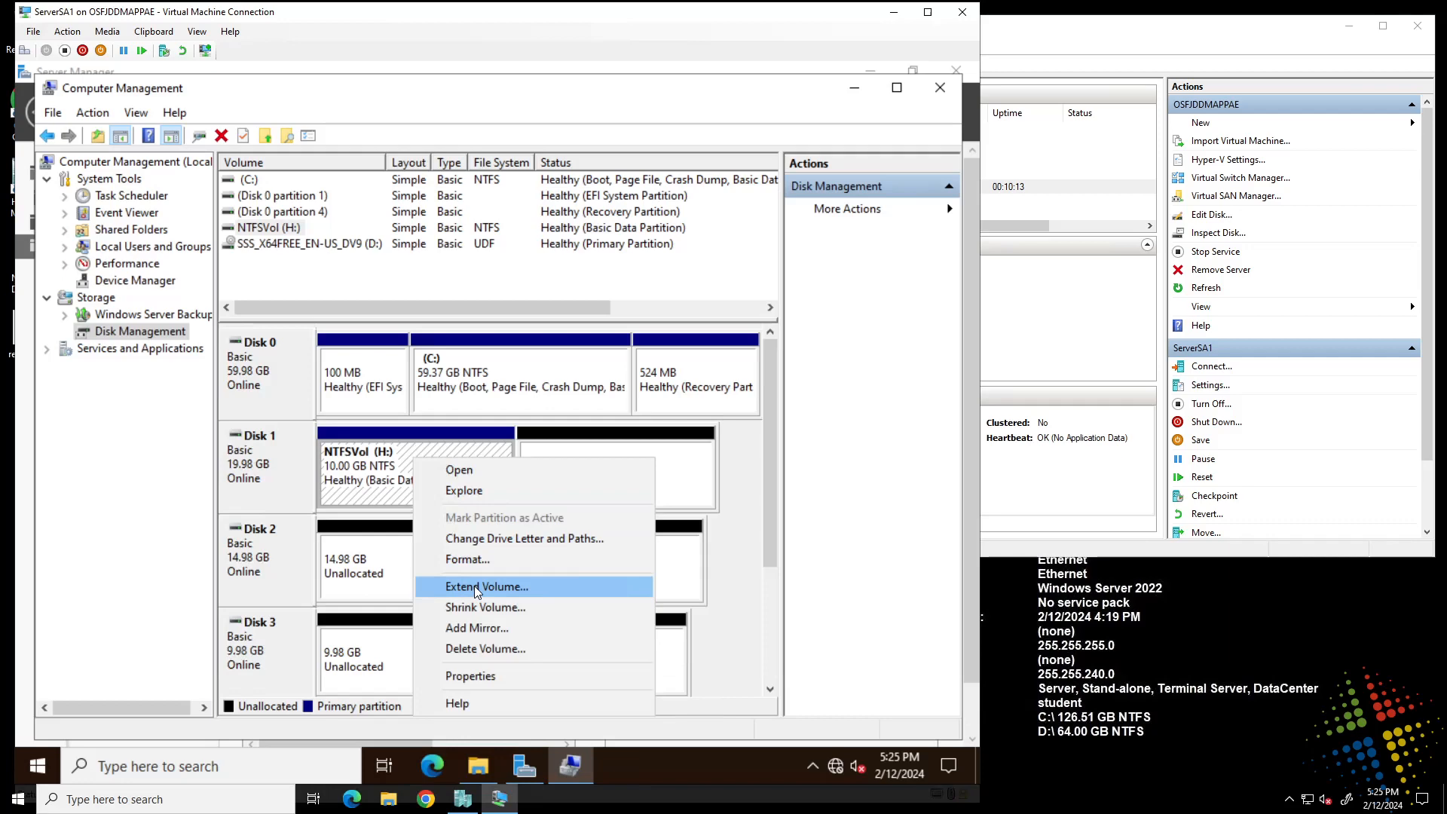
{"action": "left_click", "coordinate": [473, 587]}
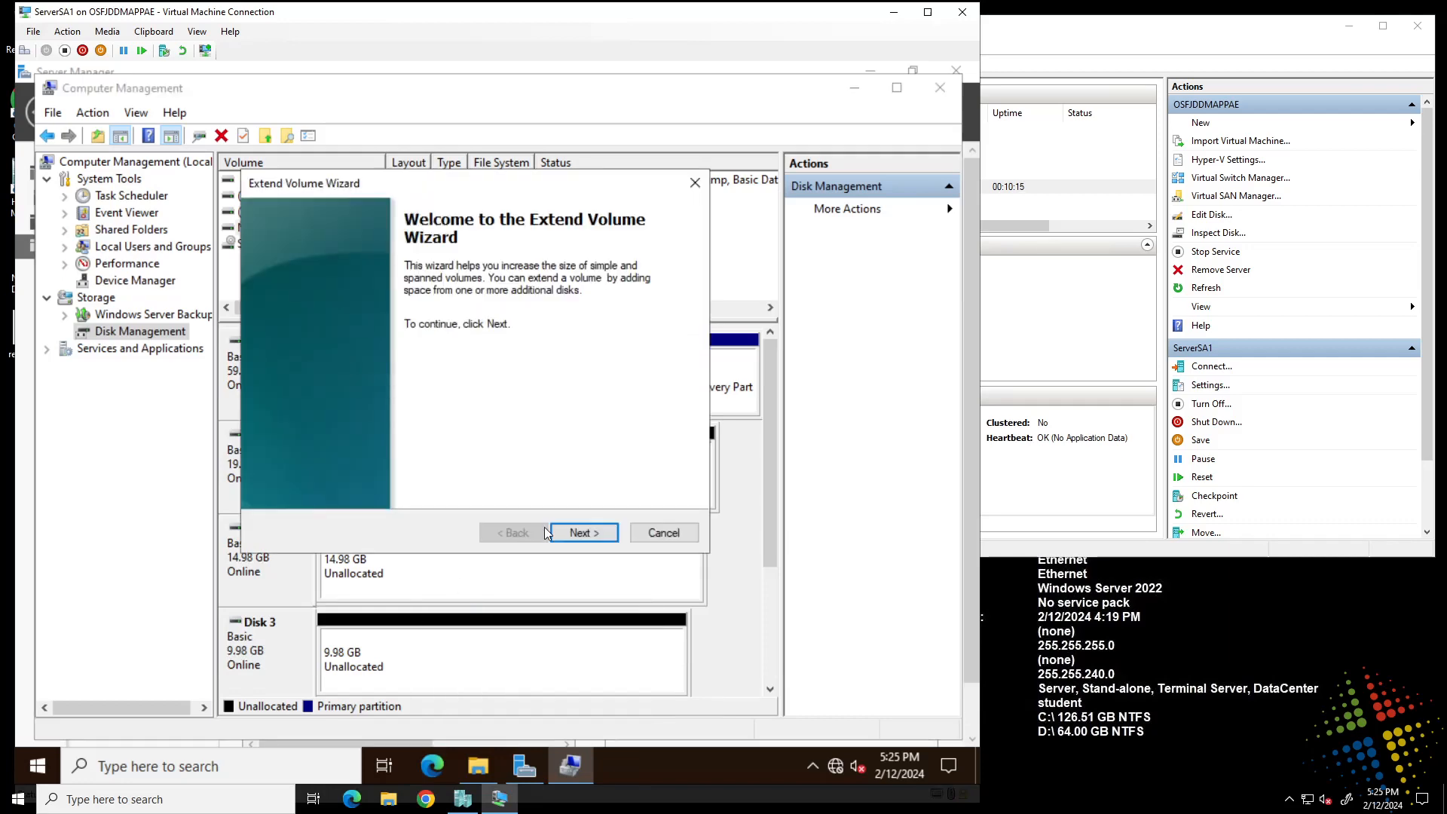
{"action": "left_click", "coordinate": [583, 533]}
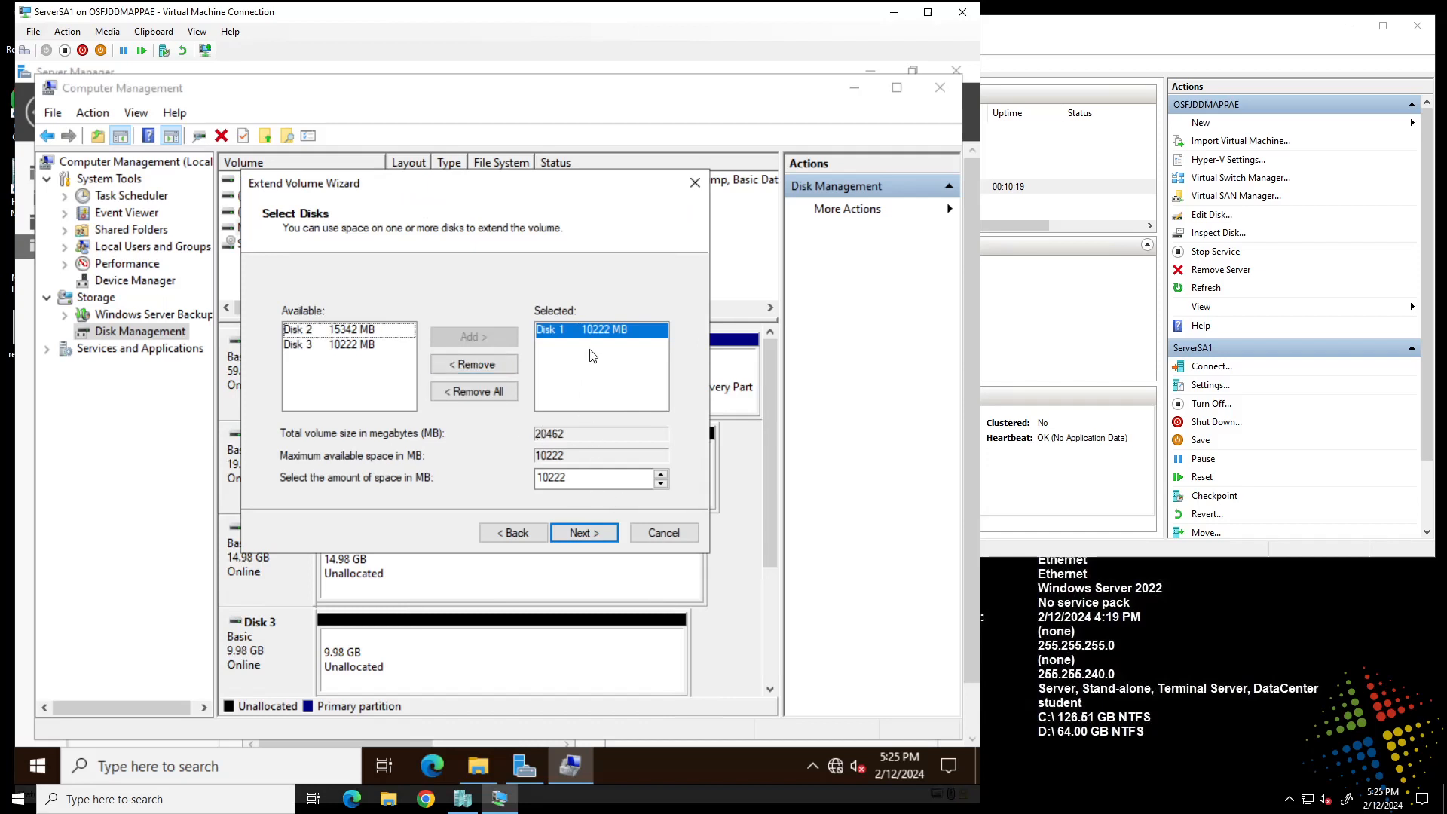
{"action": "double_click", "coordinate": [591, 475]}
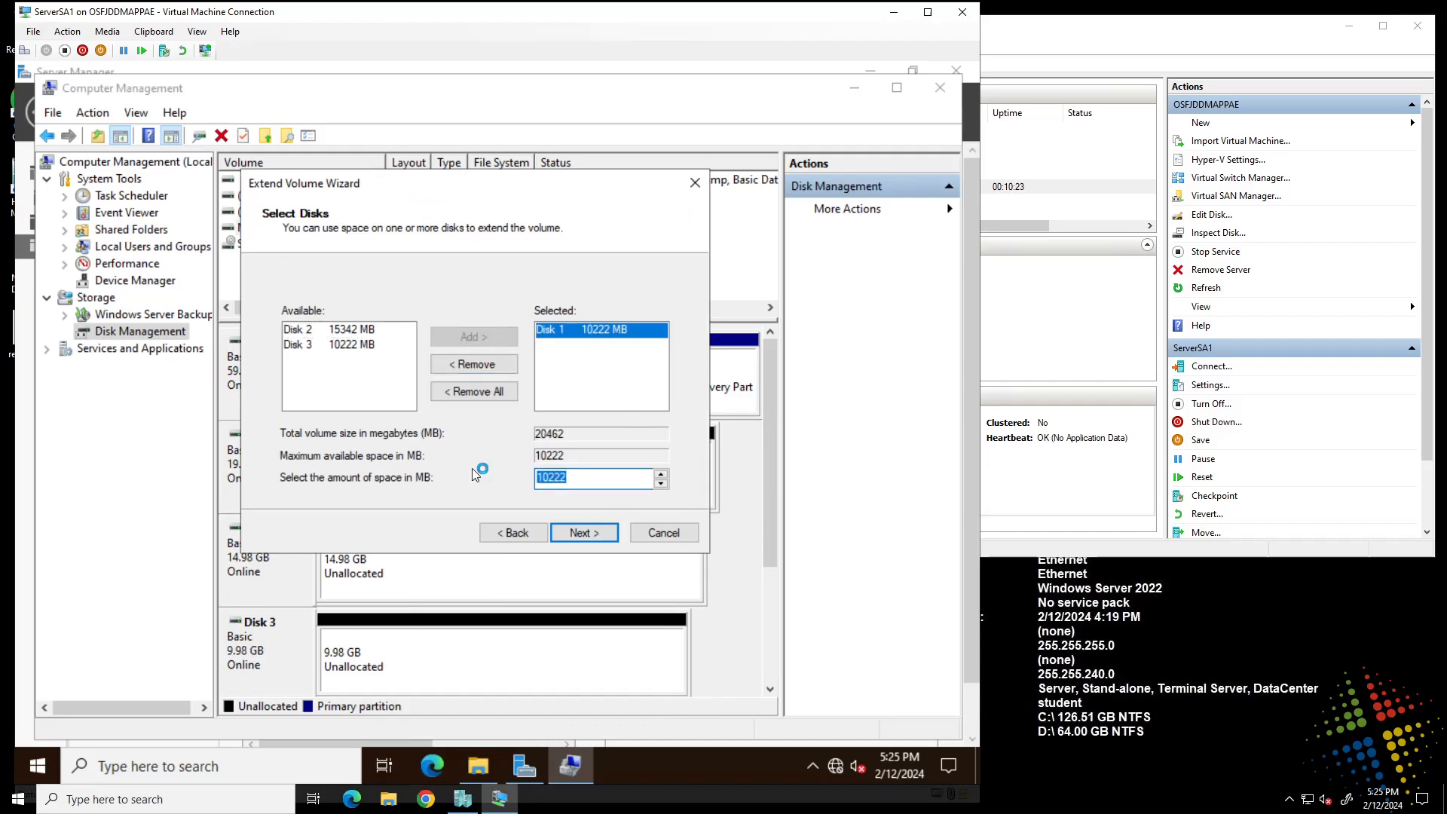
{"action": "type", "text": "5000"}
{"action": "left_click", "coordinate": [596, 535]}
{"action": "left_click", "coordinate": [594, 533]}
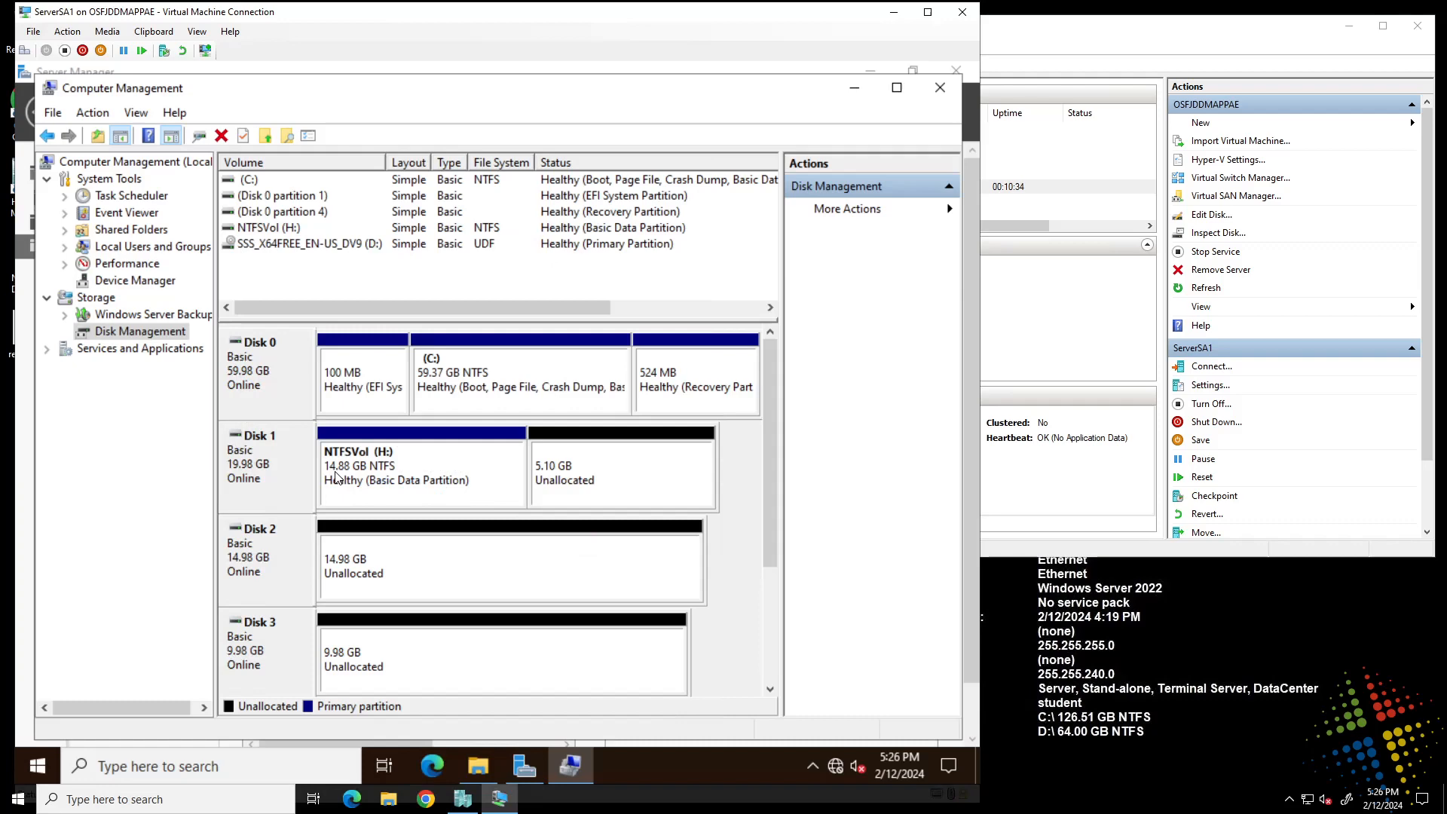
{"action": "left_click", "coordinate": [480, 767]}
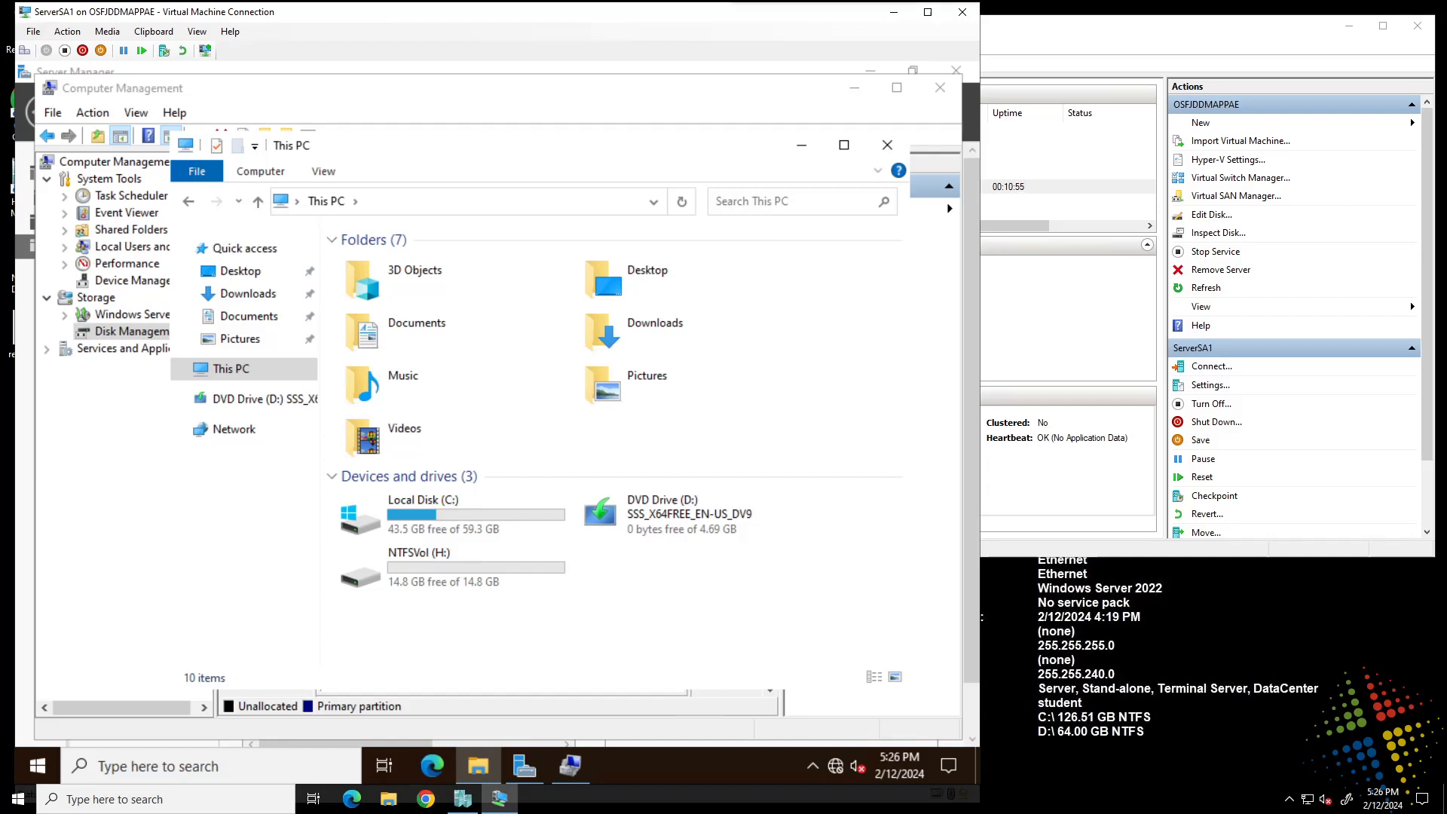
{"action": "left_click", "coordinate": [573, 102]}
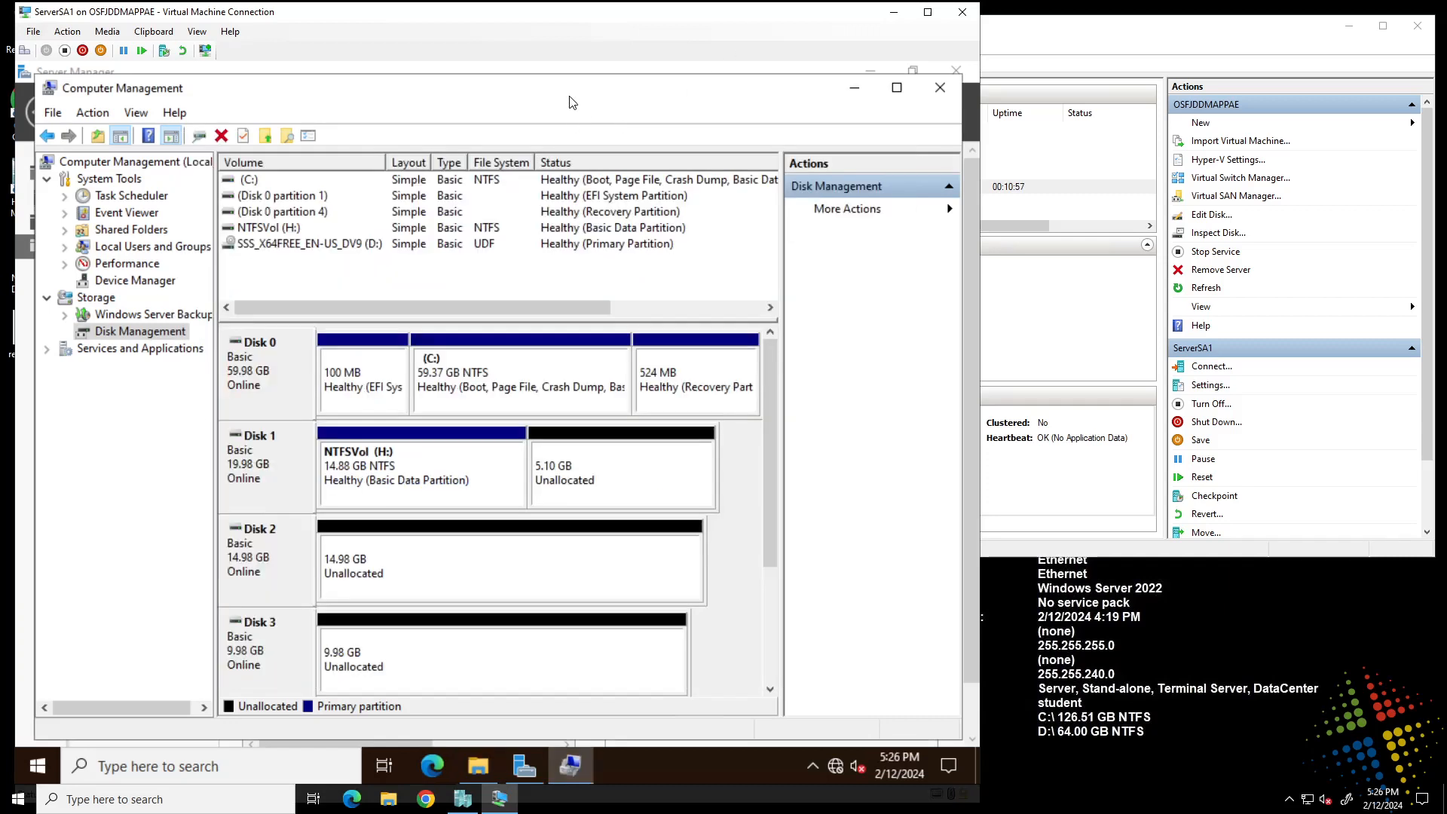
Shrink the NTFSVol (H:) volume on Disk 1 by 5000 MB.
{"action": "right_click", "coordinate": [392, 474]}
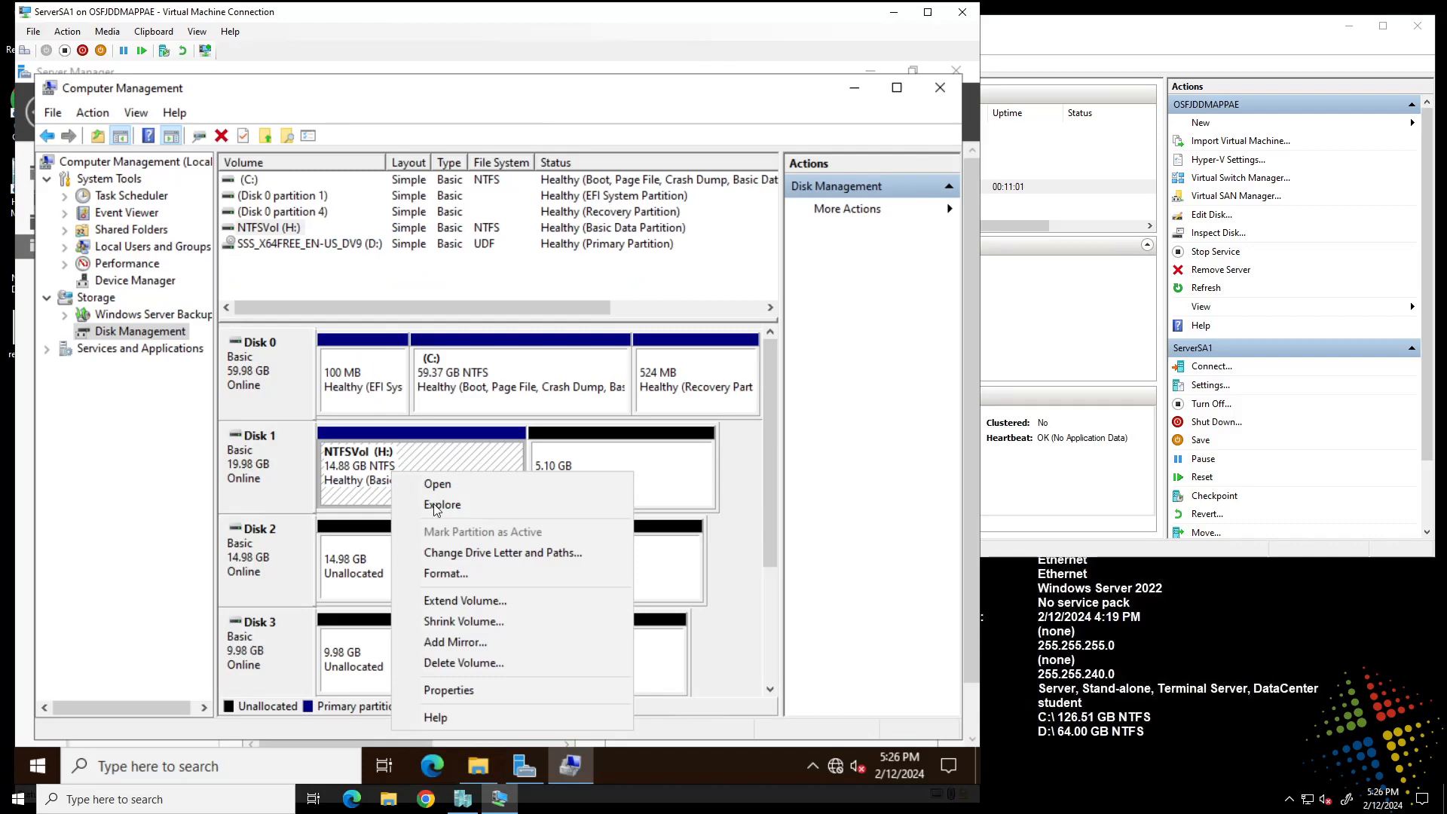
{"action": "left_click", "coordinate": [483, 621]}
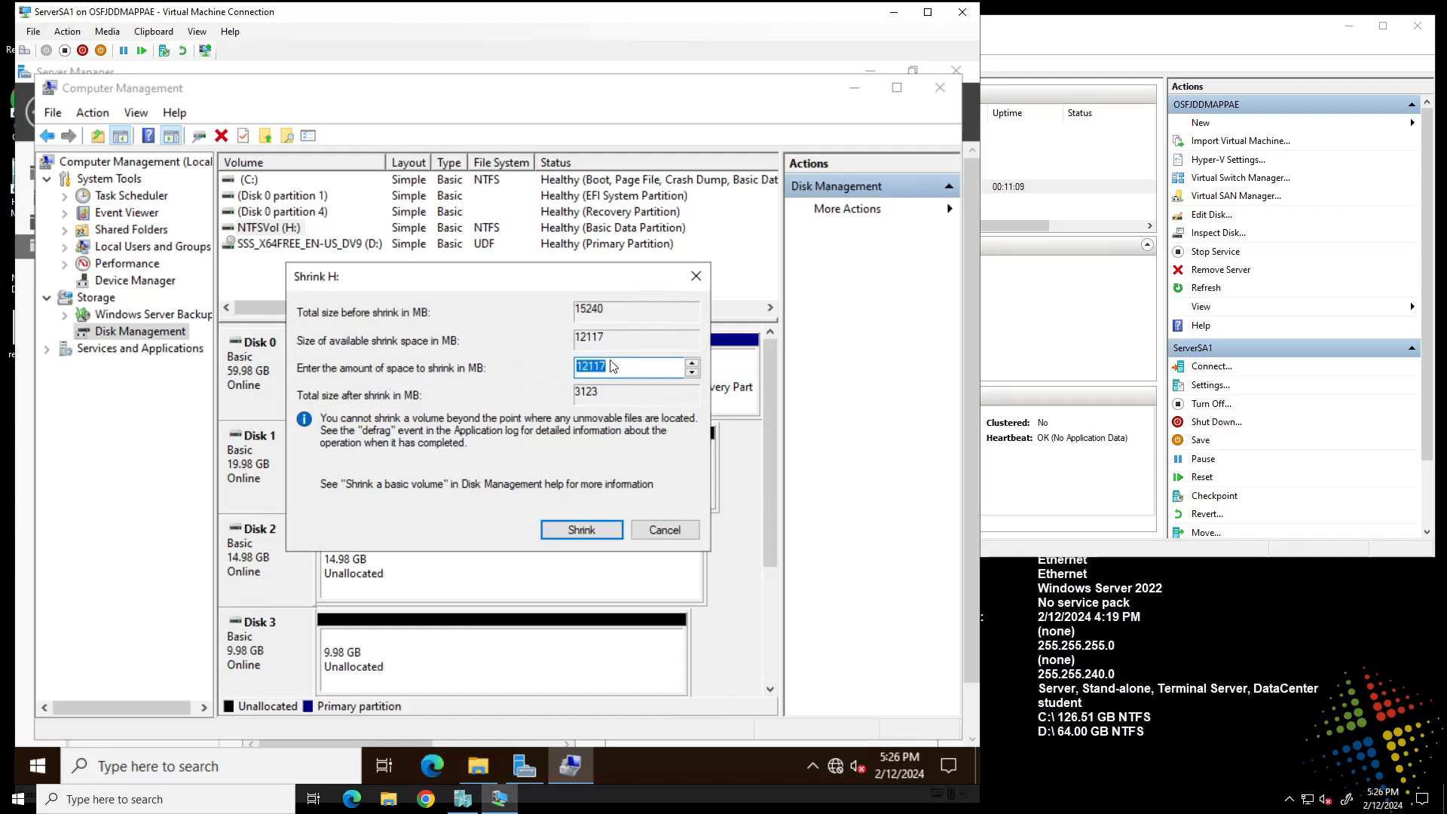
{"action": "left_click_drag", "start_coordinate": [638, 366], "coordinate": [537, 359]}
{"action": "type", "text": "5000"}
{"action": "left_click", "coordinate": [573, 529]}
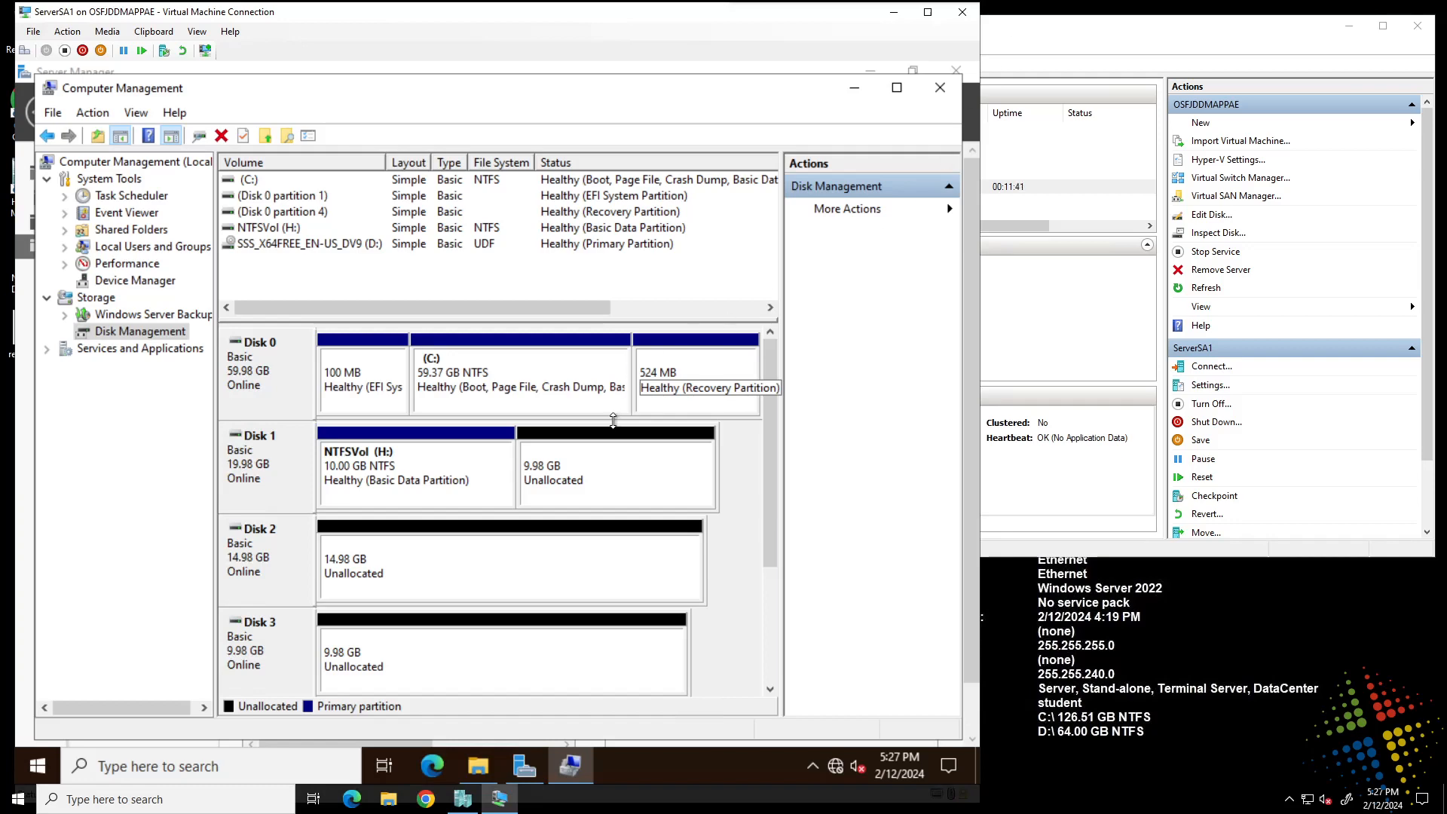
Set up a new simple volume in Disk 1's unallocated space with the full 10222 MB and drive letter I.
{"action": "left_click", "coordinate": [583, 468]}
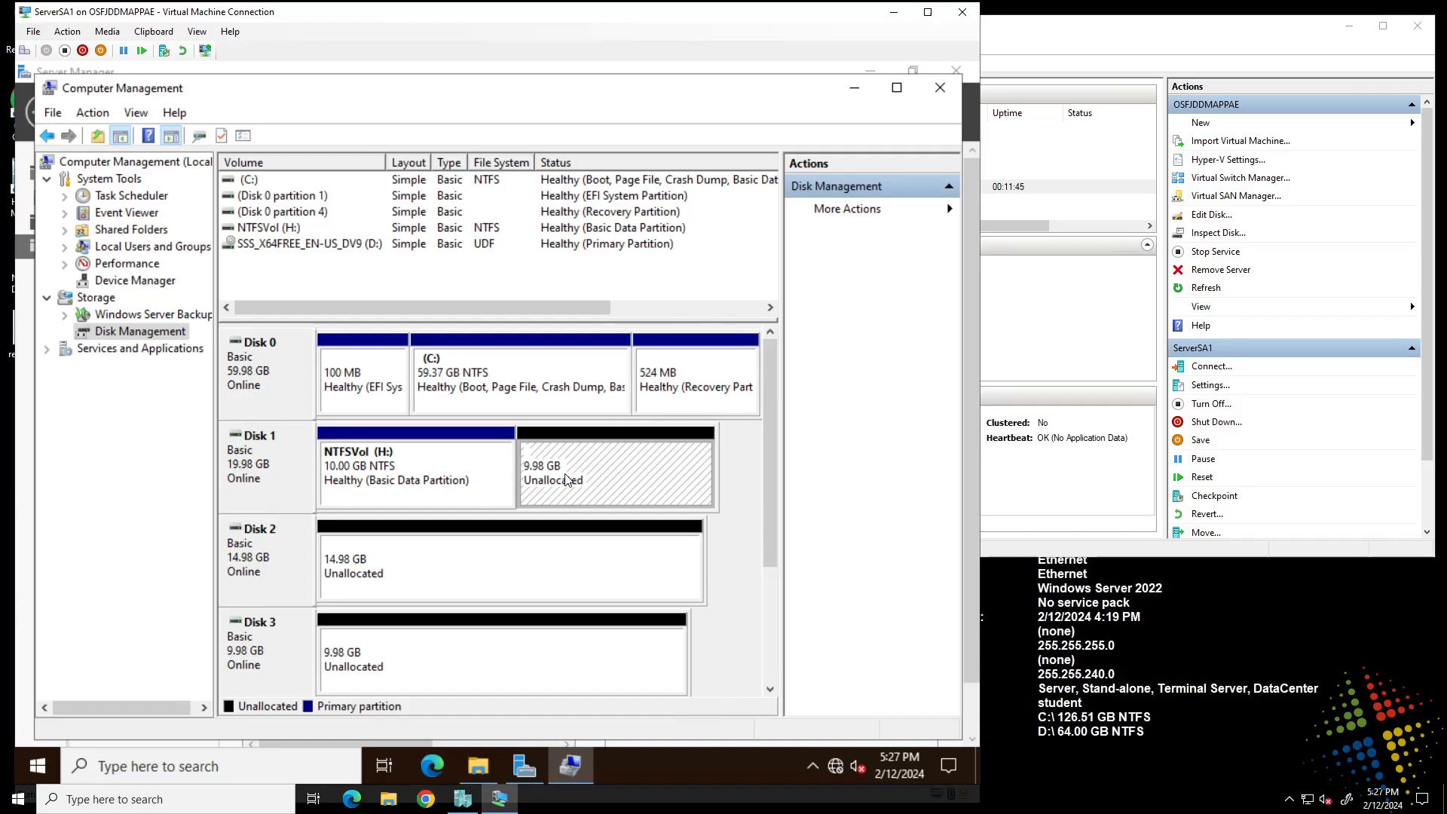
{"action": "right_click", "coordinate": [609, 468]}
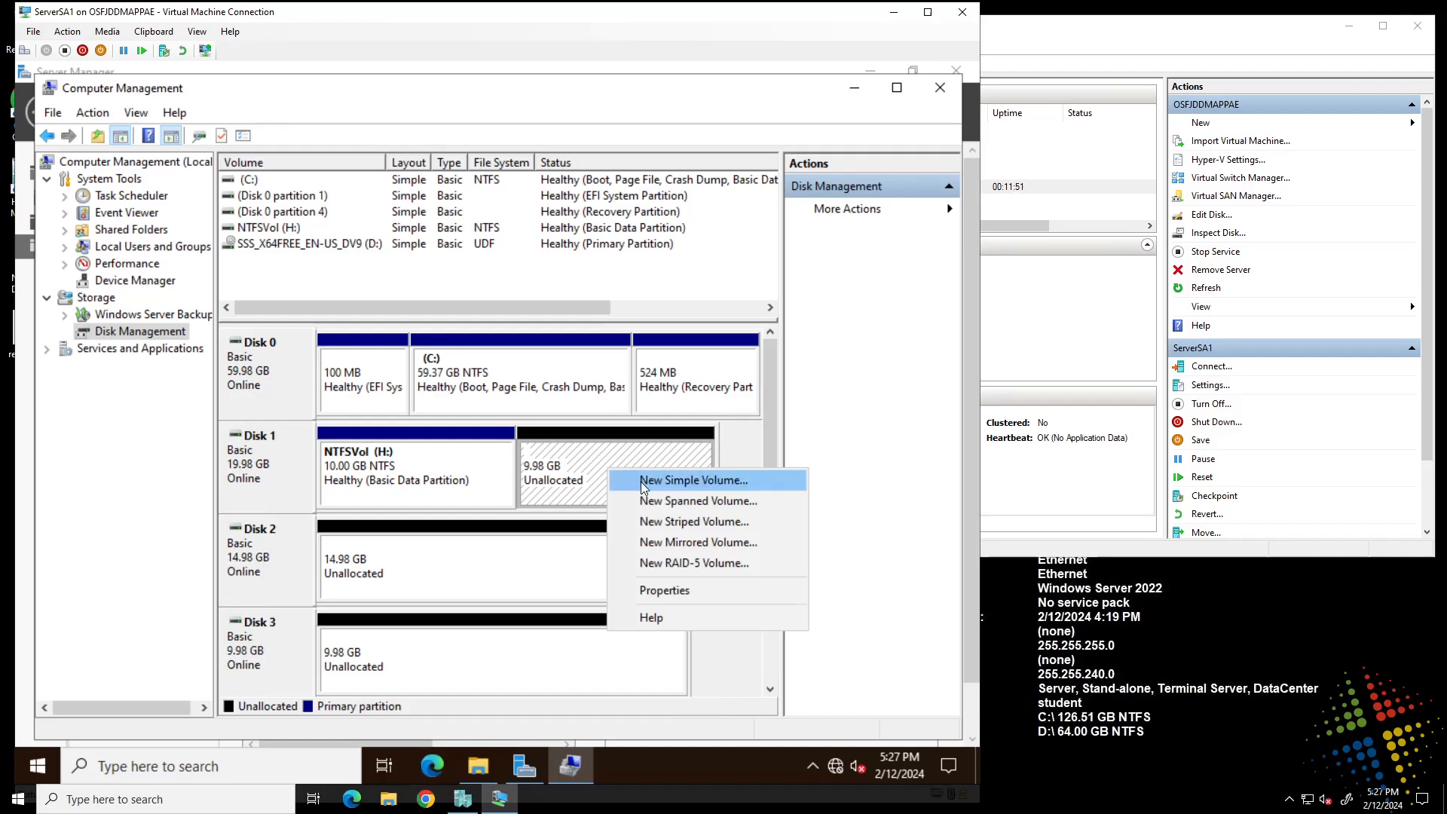
{"action": "left_click", "coordinate": [641, 481]}
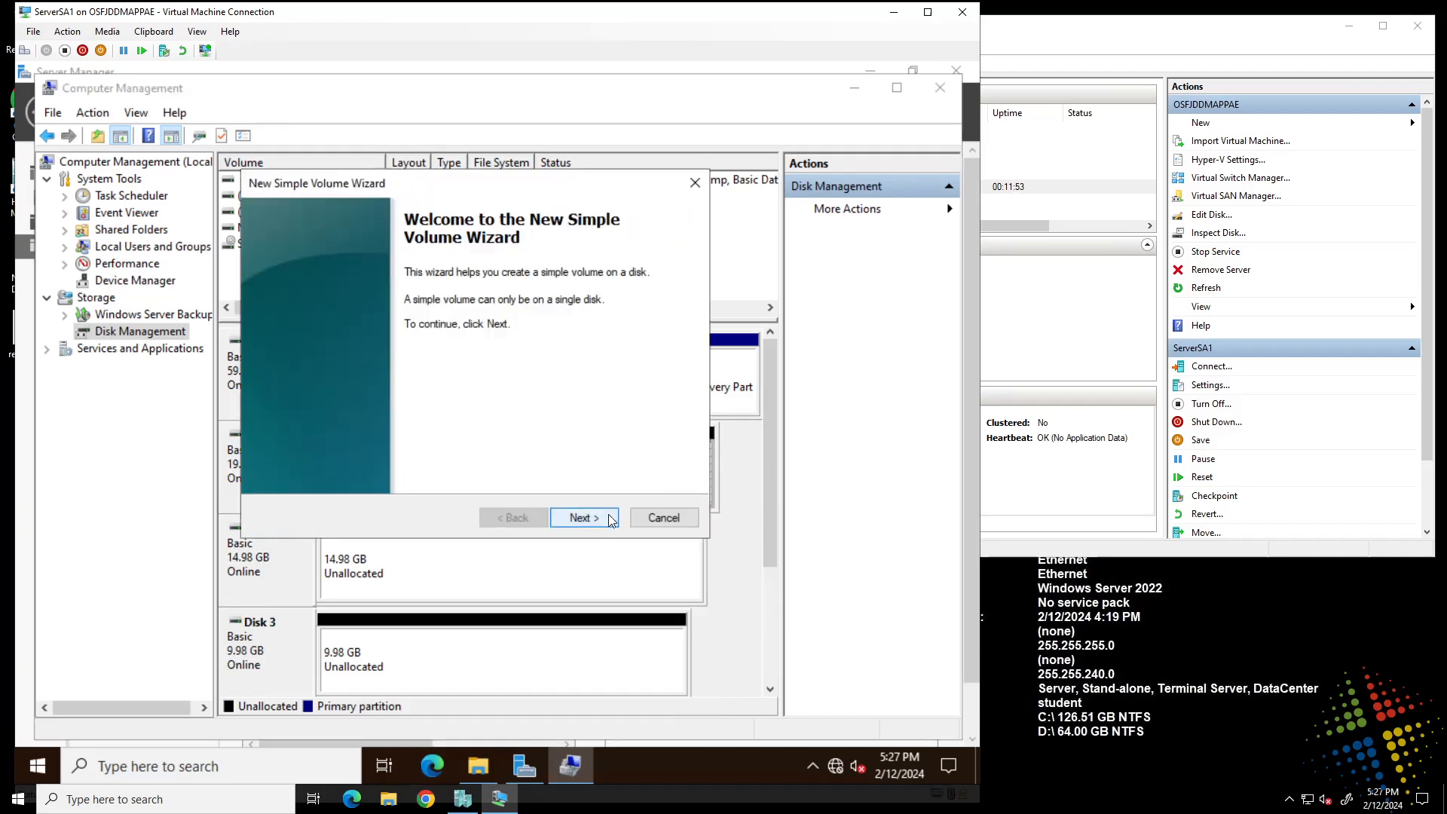
{"action": "left_click", "coordinate": [609, 519]}
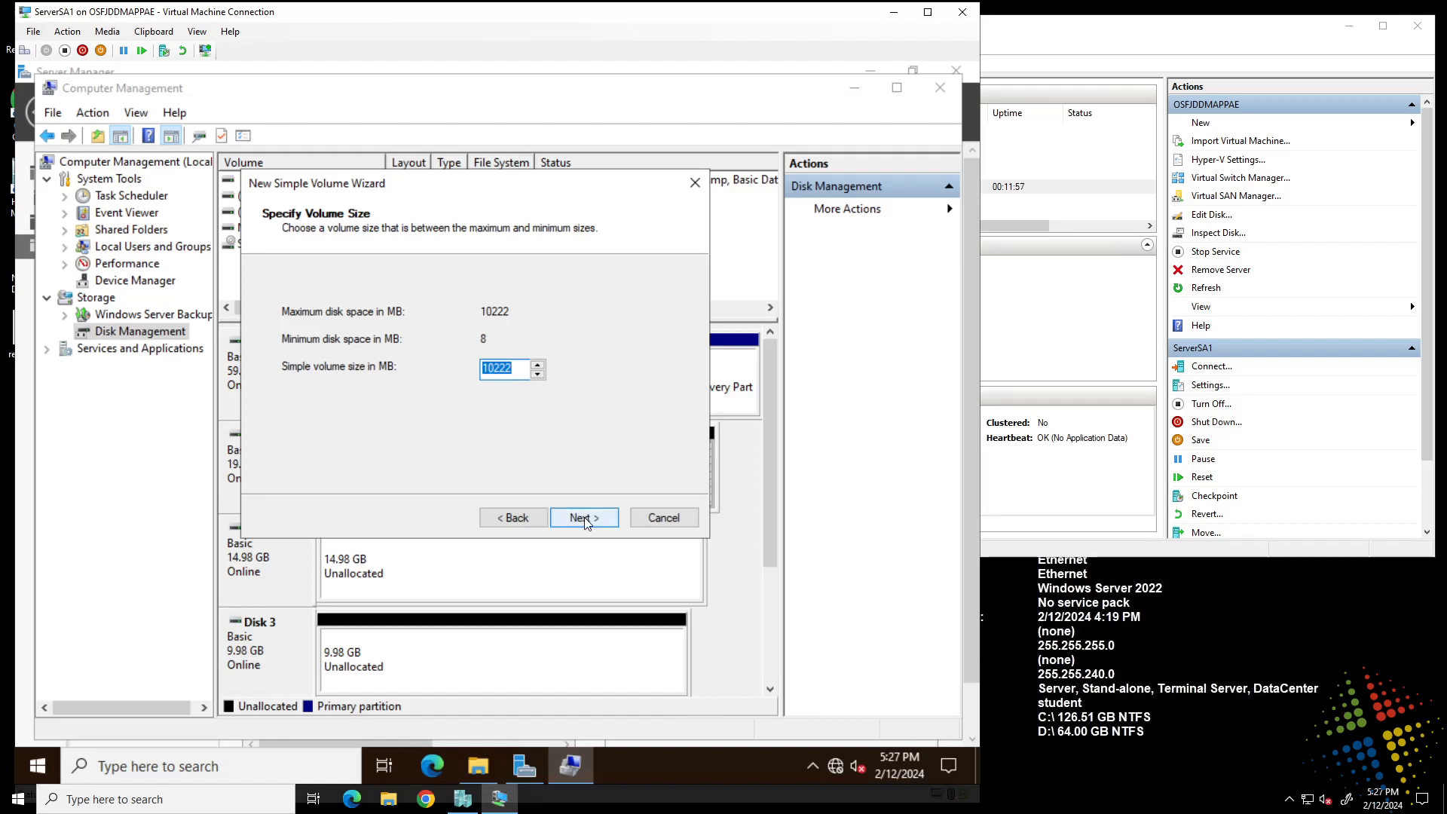
{"action": "left_click", "coordinate": [584, 516]}
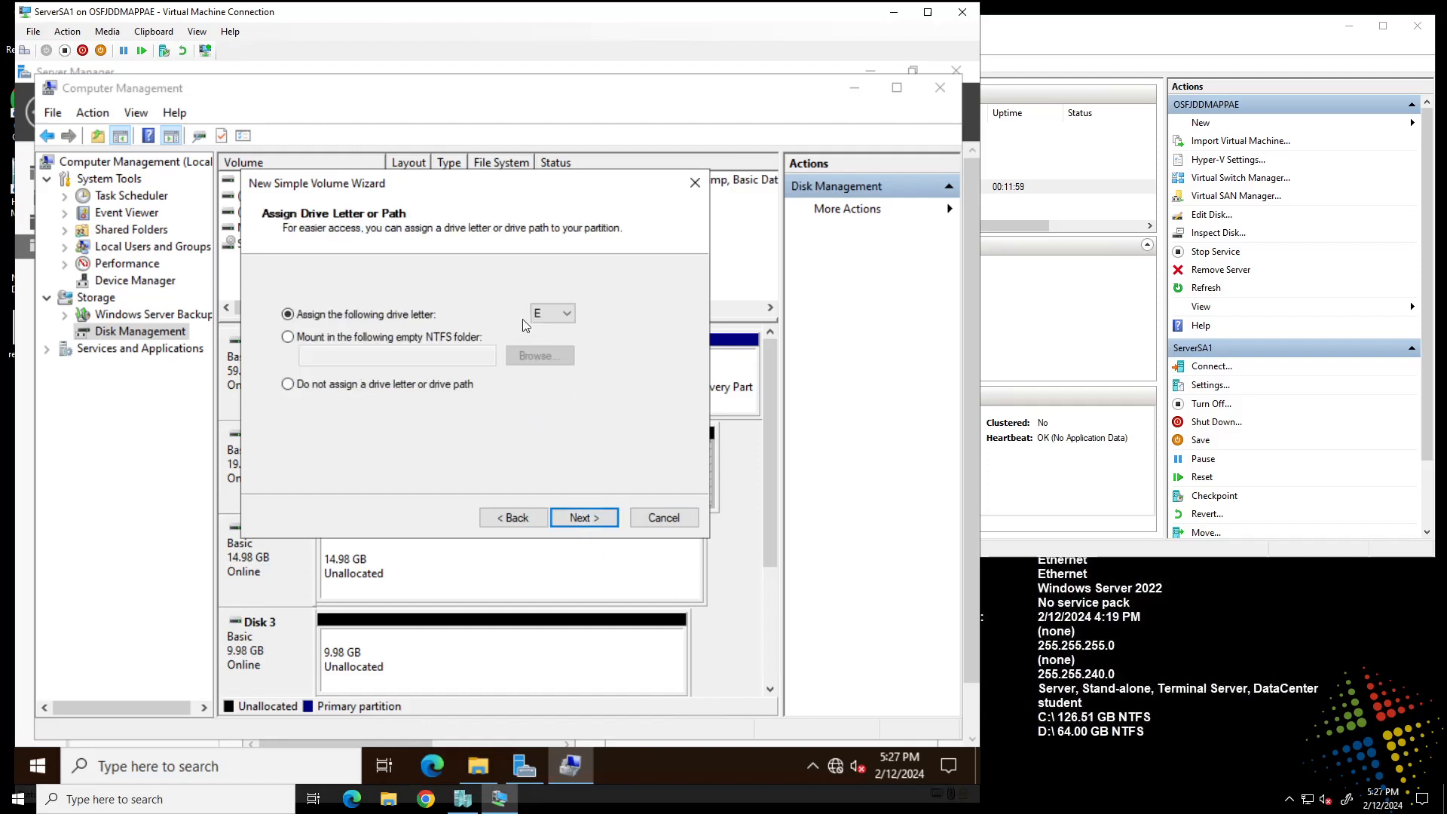
{"action": "left_click", "coordinate": [567, 314]}
{"action": "left_click", "coordinate": [552, 394]}
{"action": "left_click", "coordinate": [581, 519]}
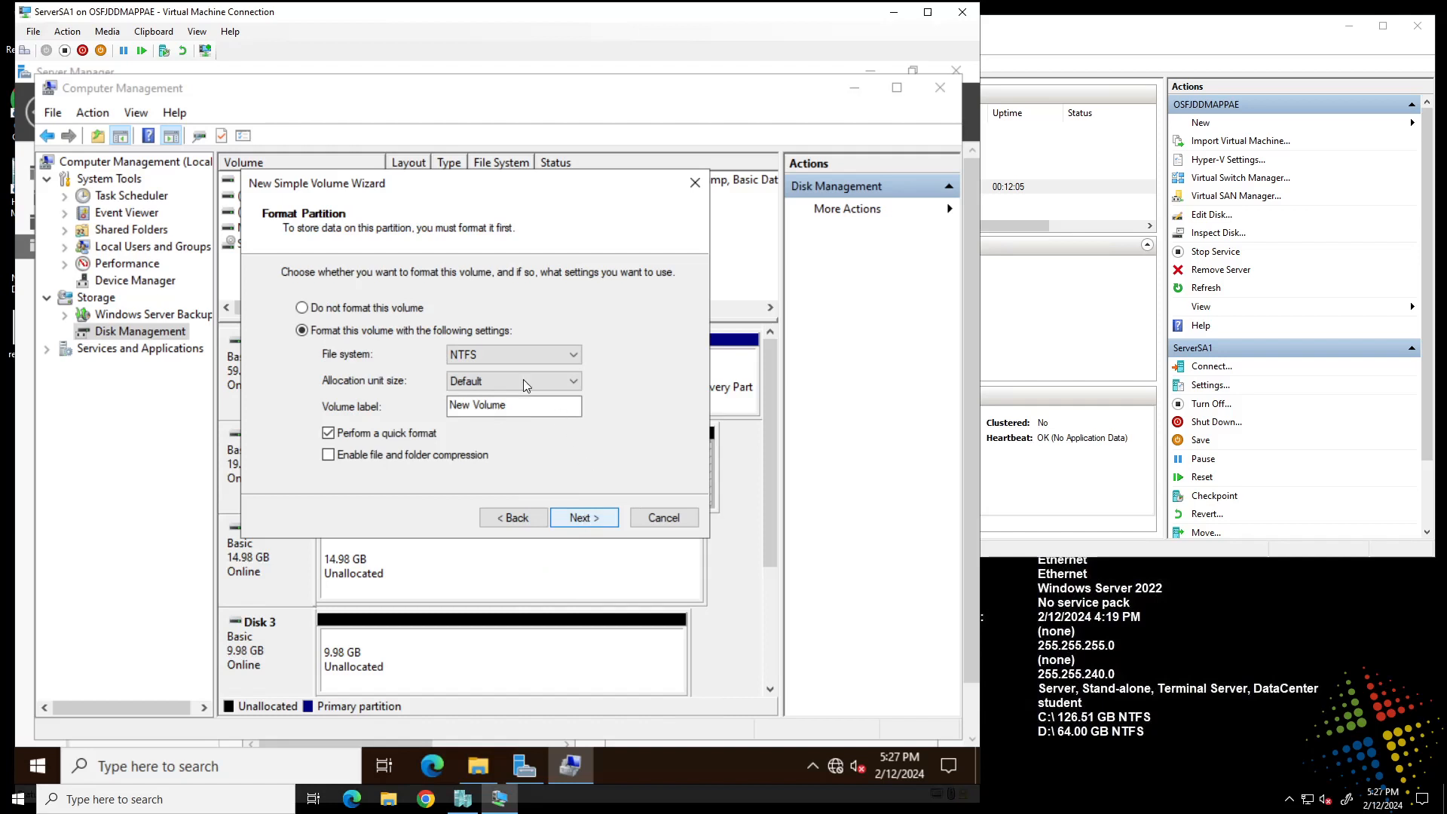
Create the volume with the ReFS file system and the label ReFSVol, and check it in File Explorer.
{"action": "left_click", "coordinate": [508, 354]}
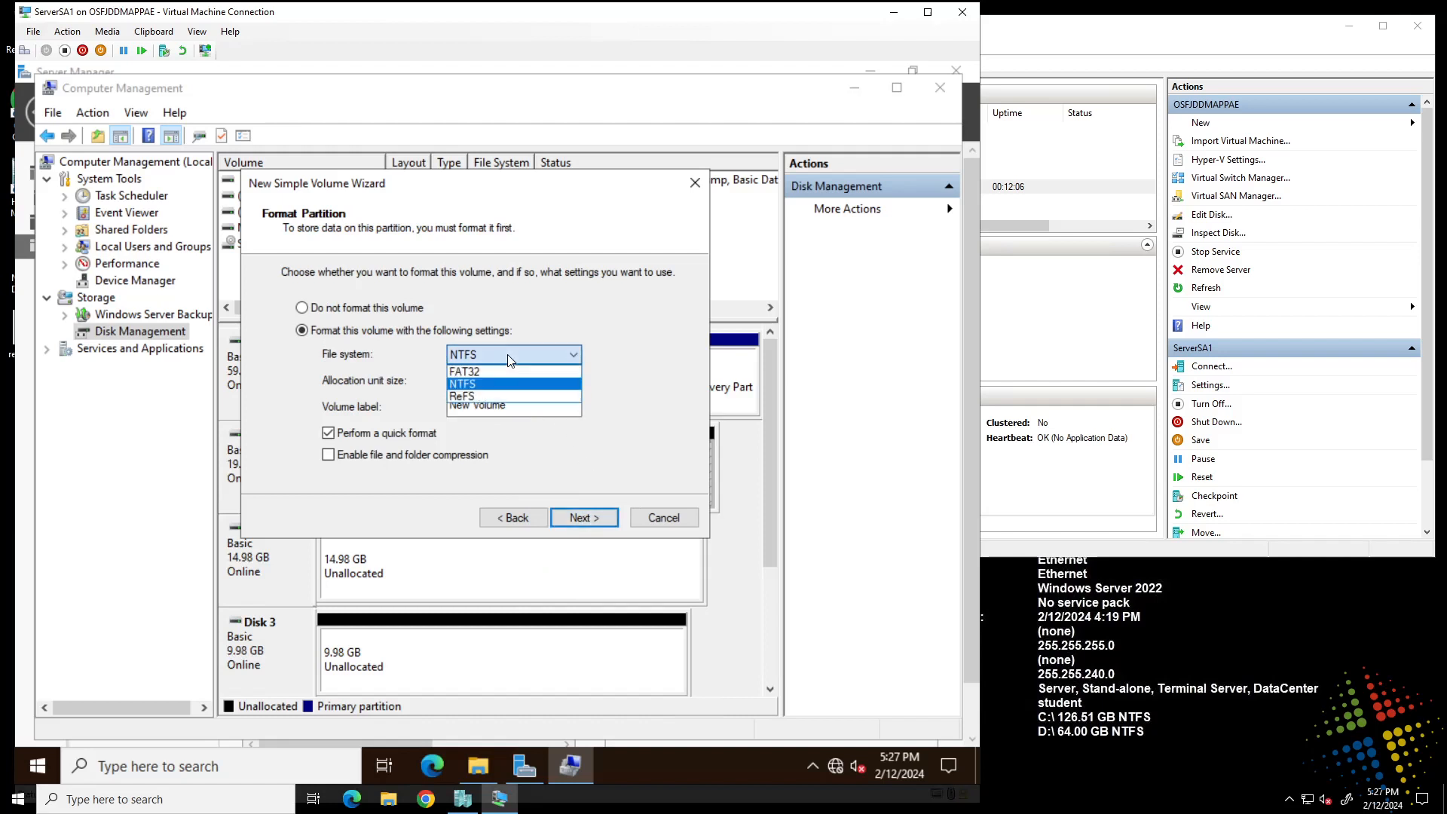
{"action": "left_click", "coordinate": [489, 397]}
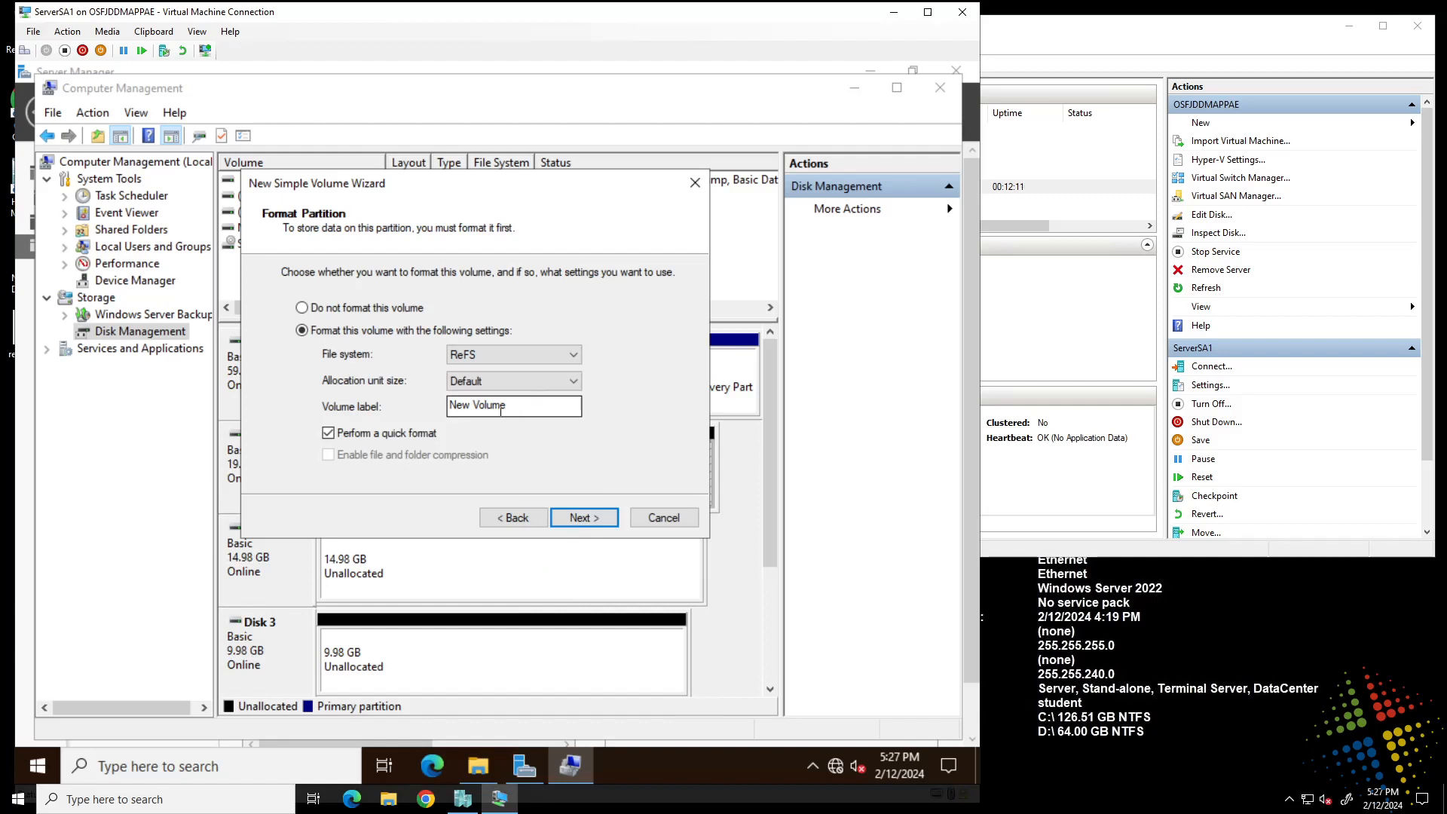
{"action": "left_click_drag", "start_coordinate": [501, 412], "coordinate": [421, 417]}
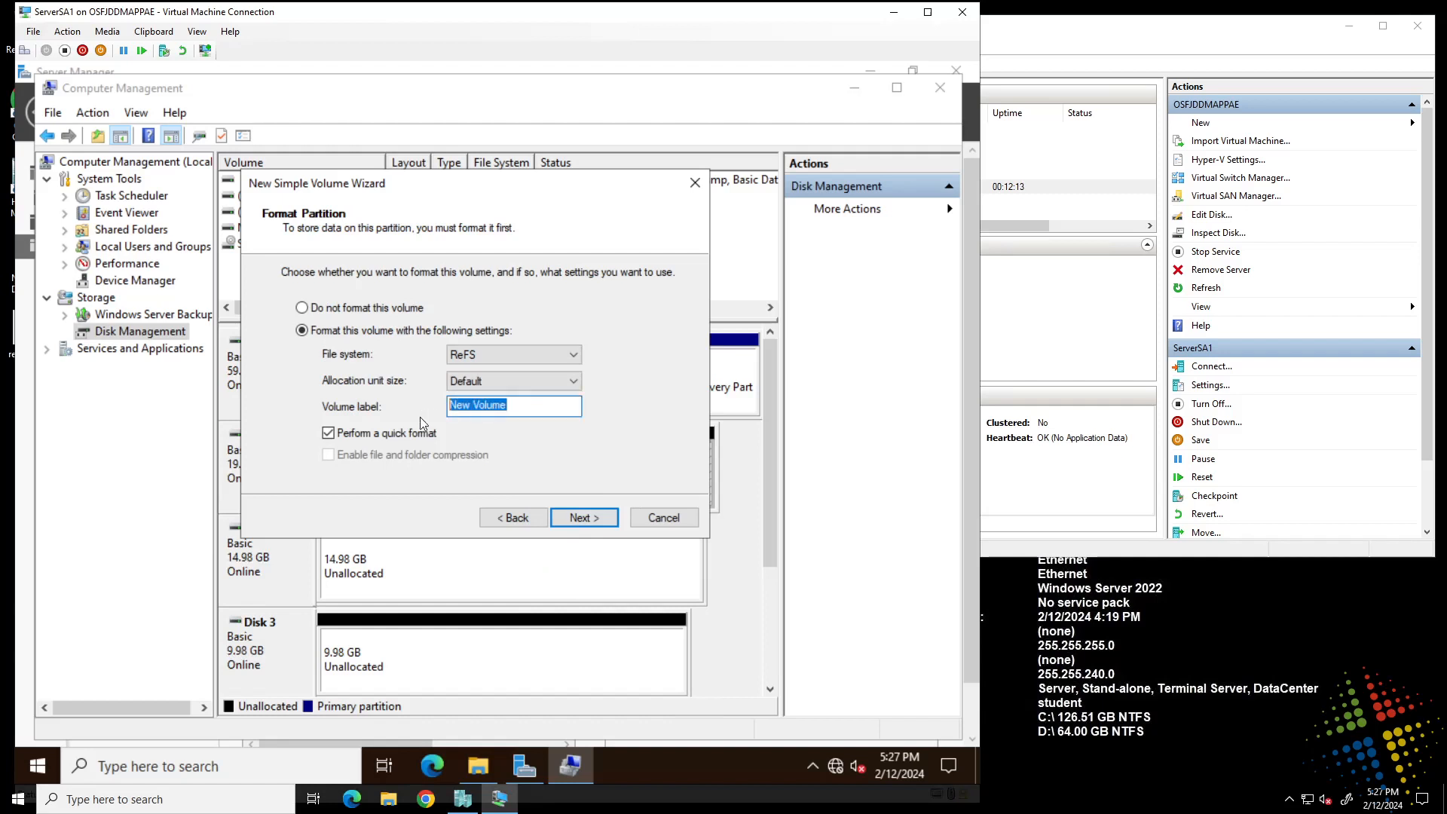
{"action": "type", "text": "ReFSVol"}
{"action": "left_click", "coordinate": [569, 518]}
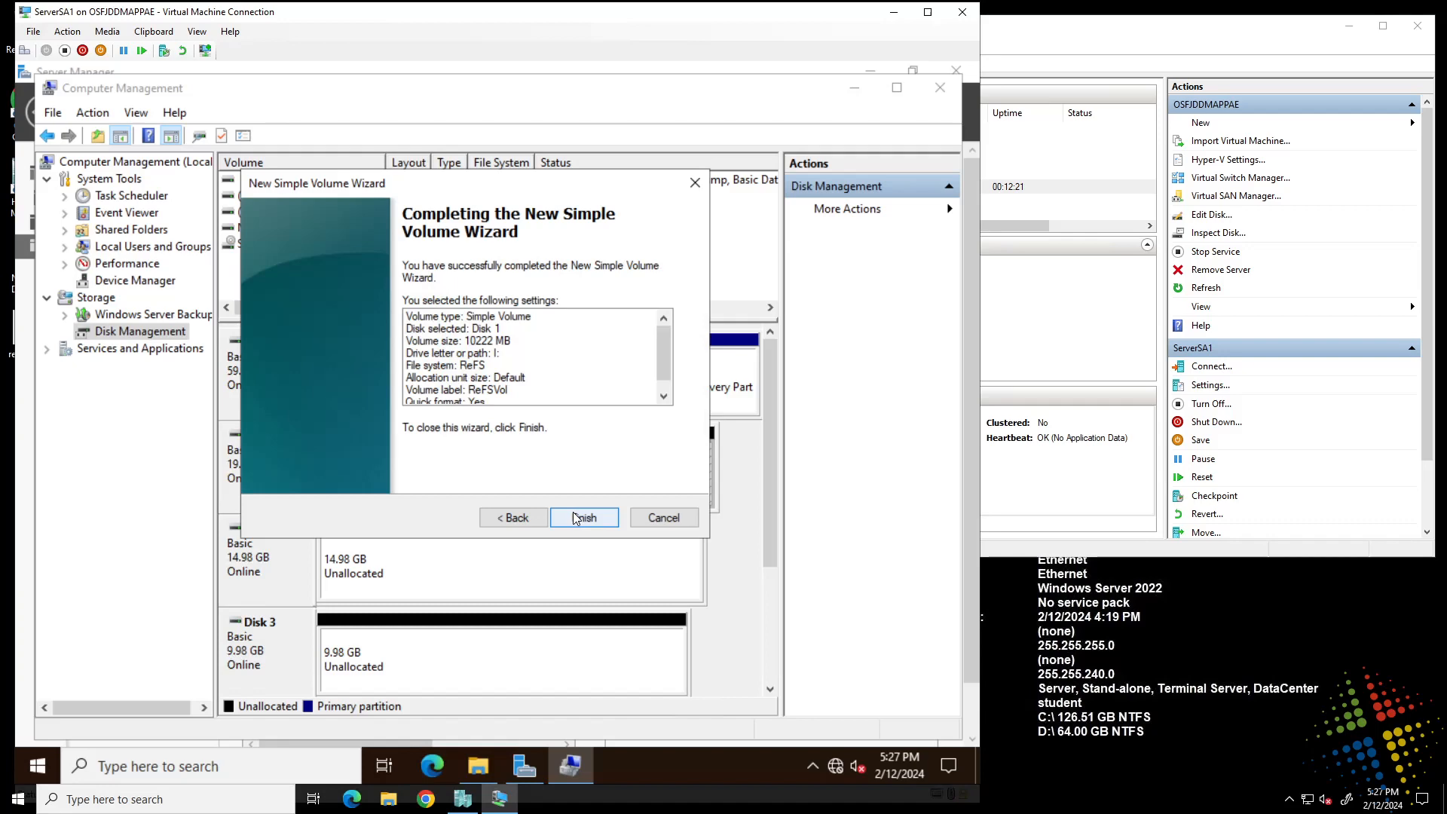
{"action": "left_click", "coordinate": [574, 519]}
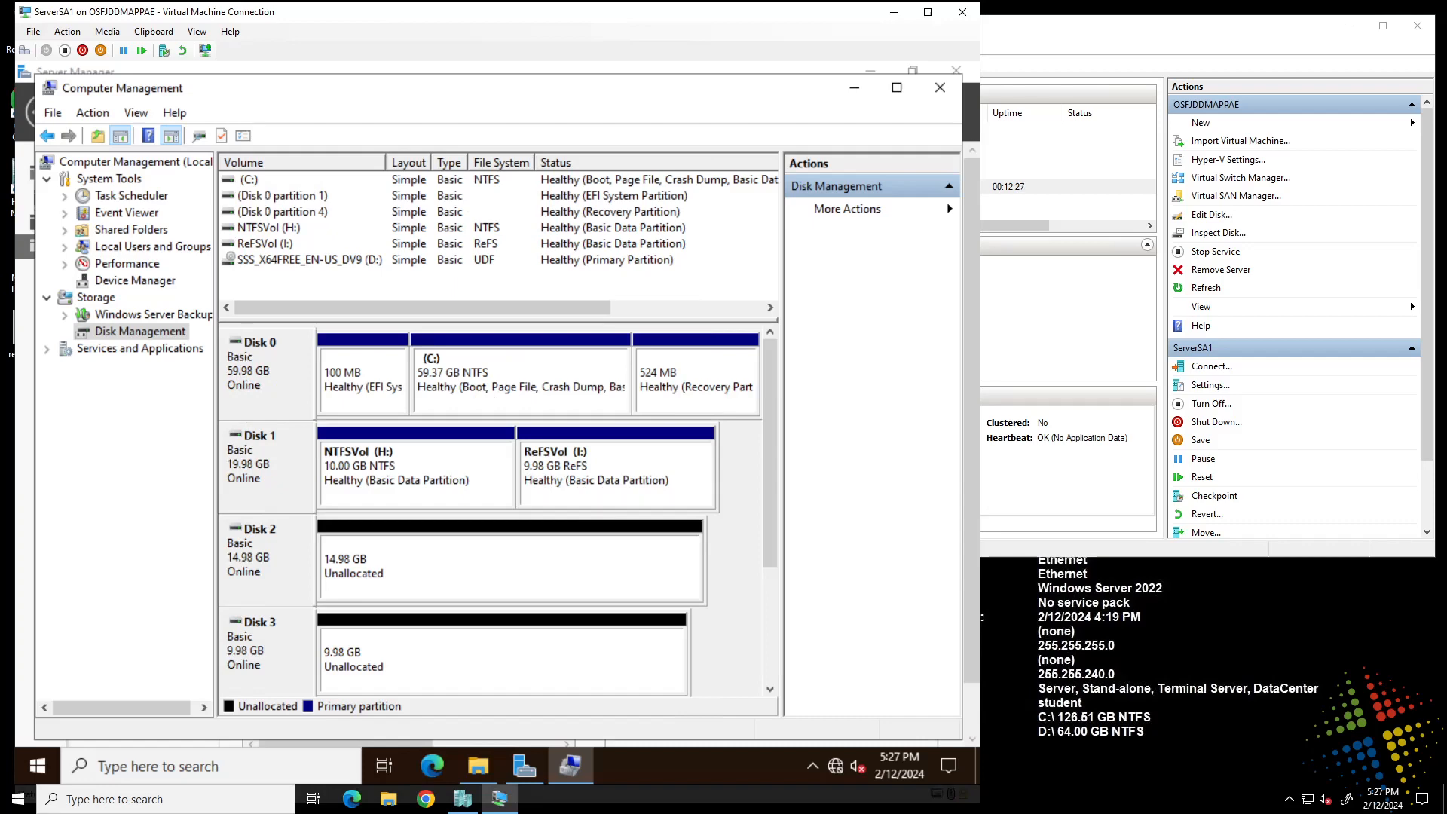
{"action": "left_click", "coordinate": [476, 767]}
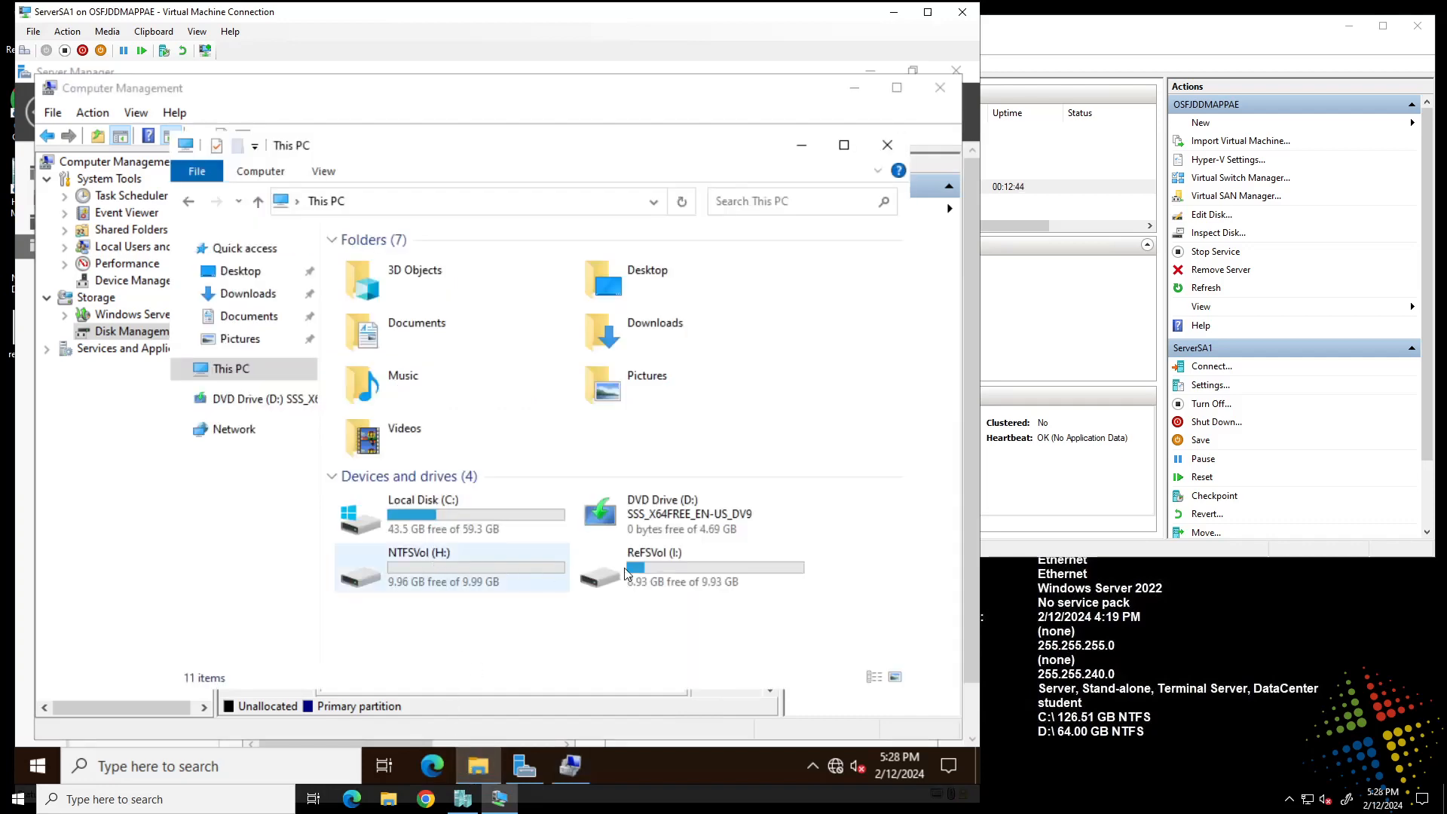
Open the properties of the NTFSVol (H:) and ReFSVol (I:) drives from File Explorer and arrange them side by side.
{"action": "right_click", "coordinate": [422, 568]}
{"action": "left_click", "coordinate": [459, 551]}
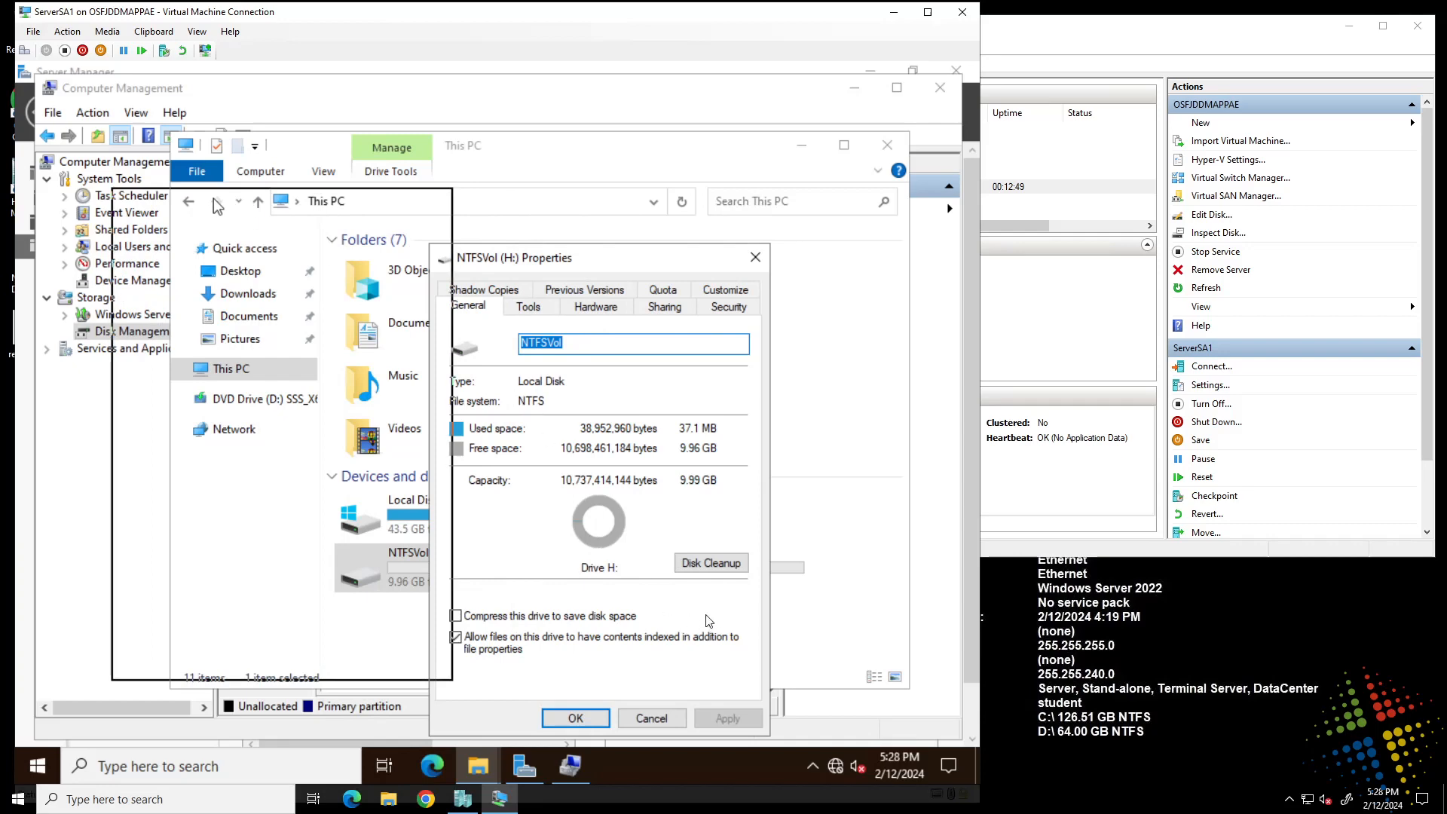
{"action": "left_click_drag", "start_coordinate": [520, 257], "coordinate": [207, 202]}
{"action": "right_click", "coordinate": [688, 563]}
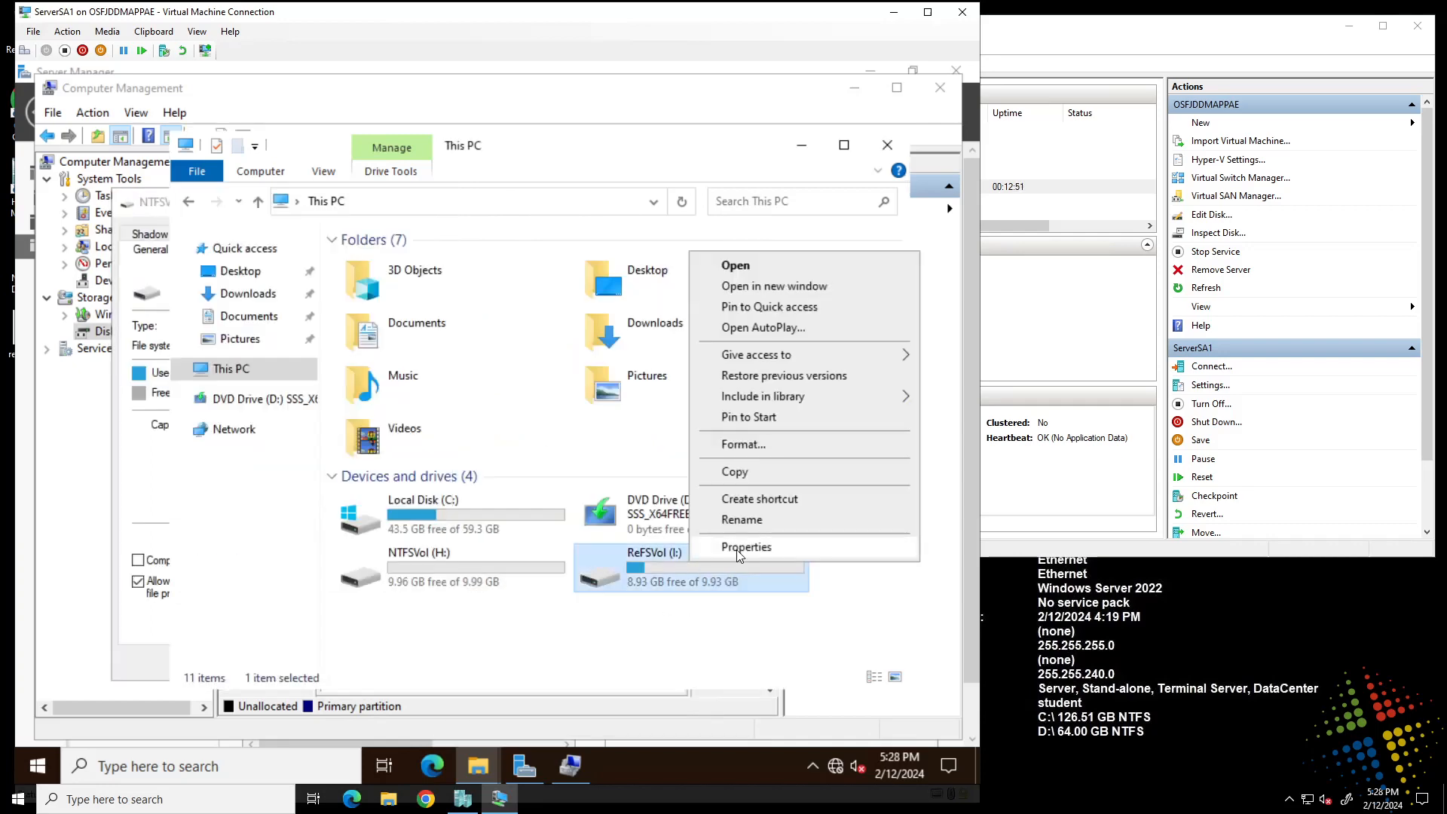
{"action": "left_click", "coordinate": [746, 547]}
{"action": "left_click_drag", "start_coordinate": [149, 211], "coordinate": [258, 234]}
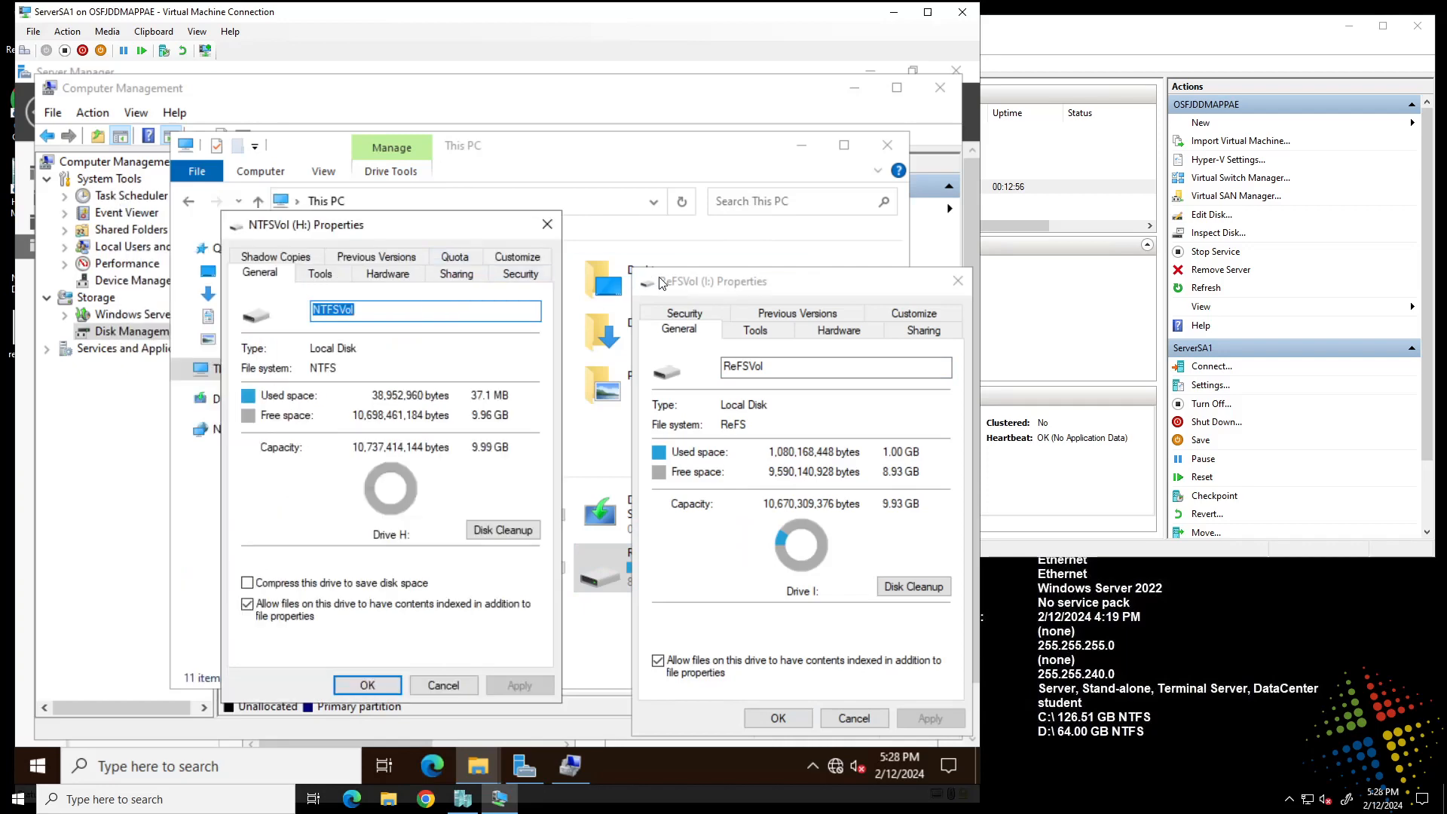
{"action": "left_click_drag", "start_coordinate": [655, 281], "coordinate": [599, 230]}
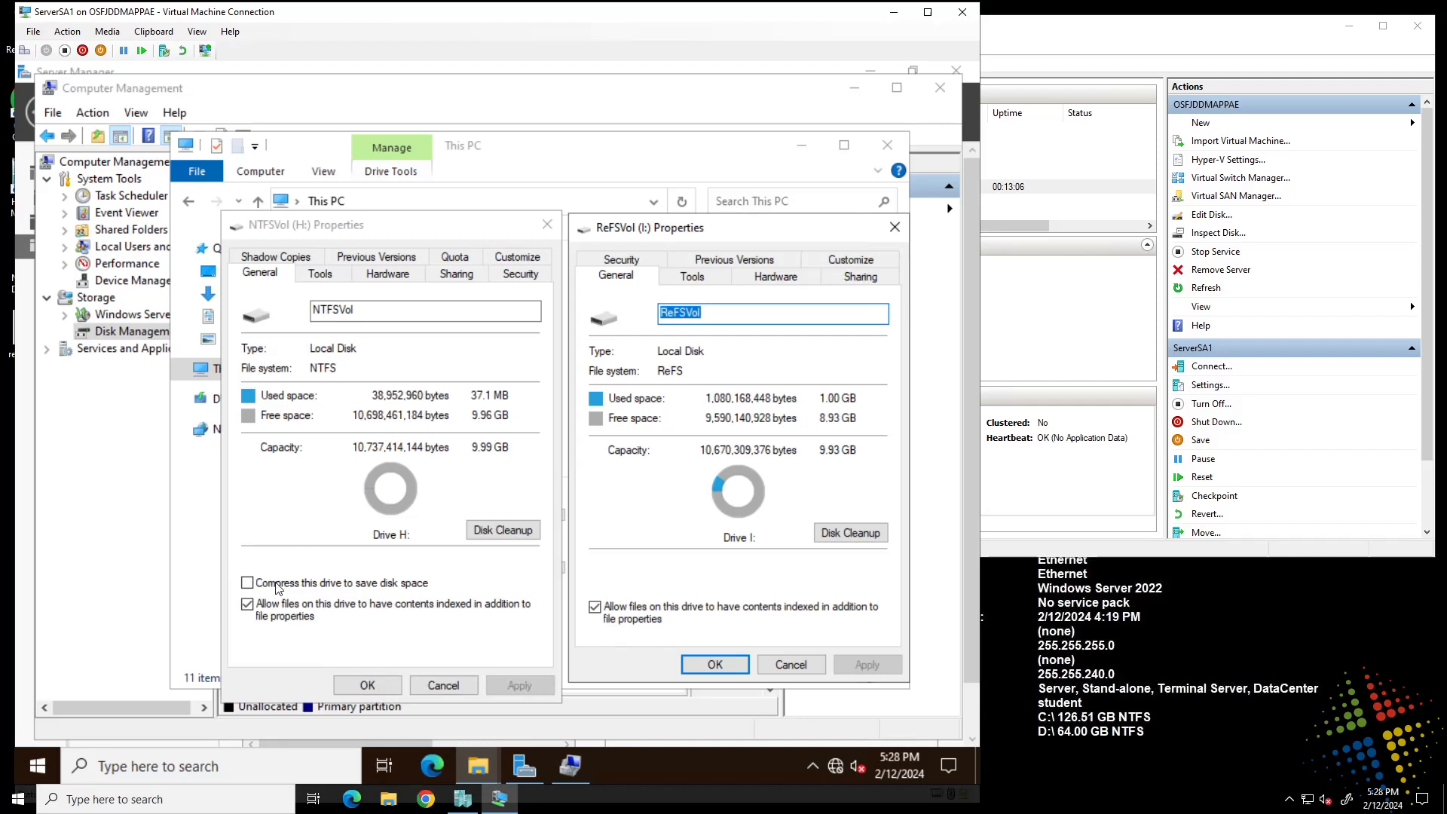
Compare the compression, shadow copy and quota options of the NTFS and ReFS volumes, discard the property dialogs and return to Disk Management.
{"action": "left_click", "coordinate": [248, 584]}
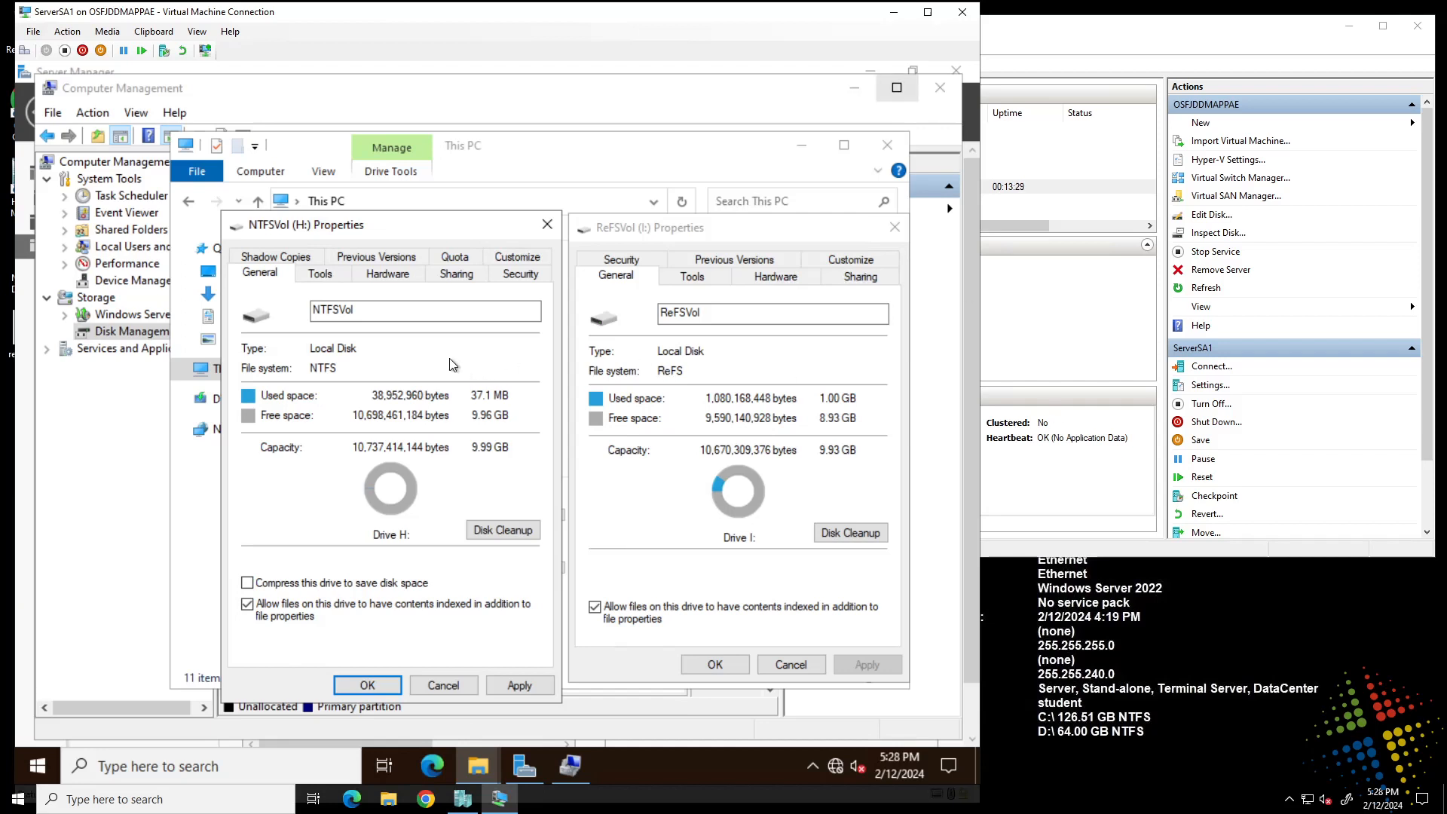
{"action": "left_click", "coordinate": [277, 259]}
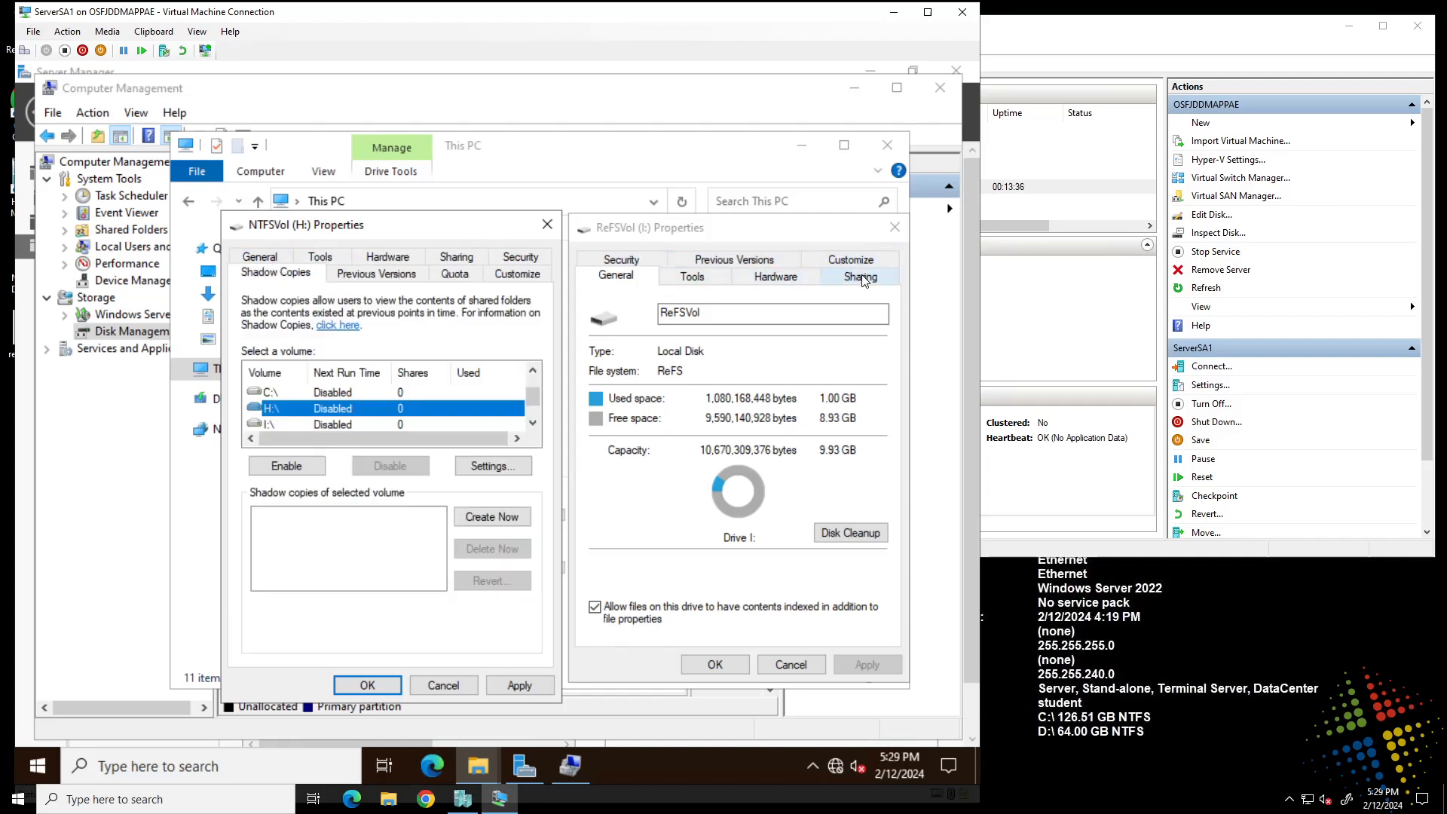
{"action": "left_click", "coordinate": [456, 276]}
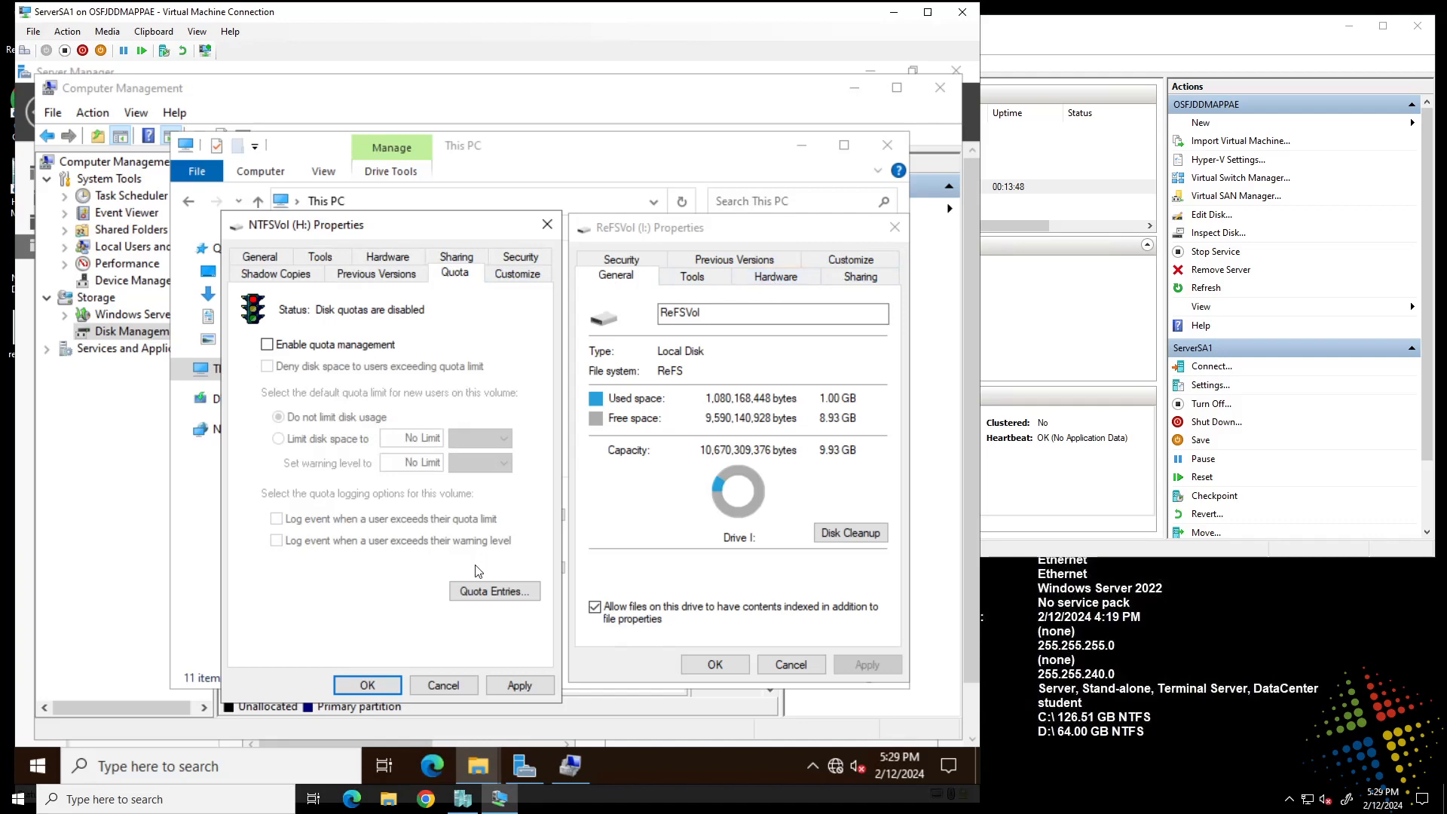
{"action": "left_click", "coordinate": [437, 687]}
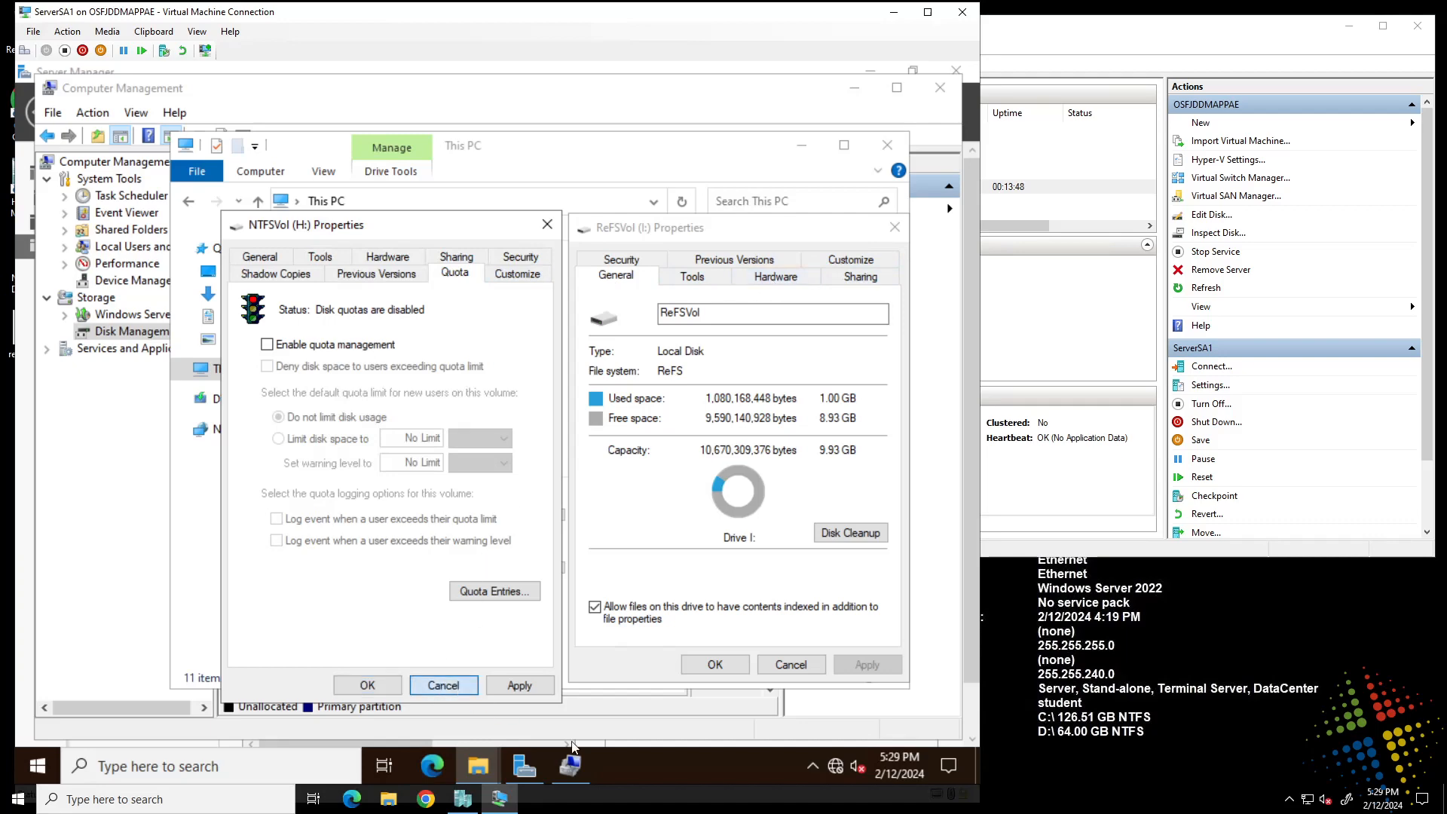
{"action": "left_click", "coordinate": [788, 668]}
{"action": "left_click", "coordinate": [688, 726]}
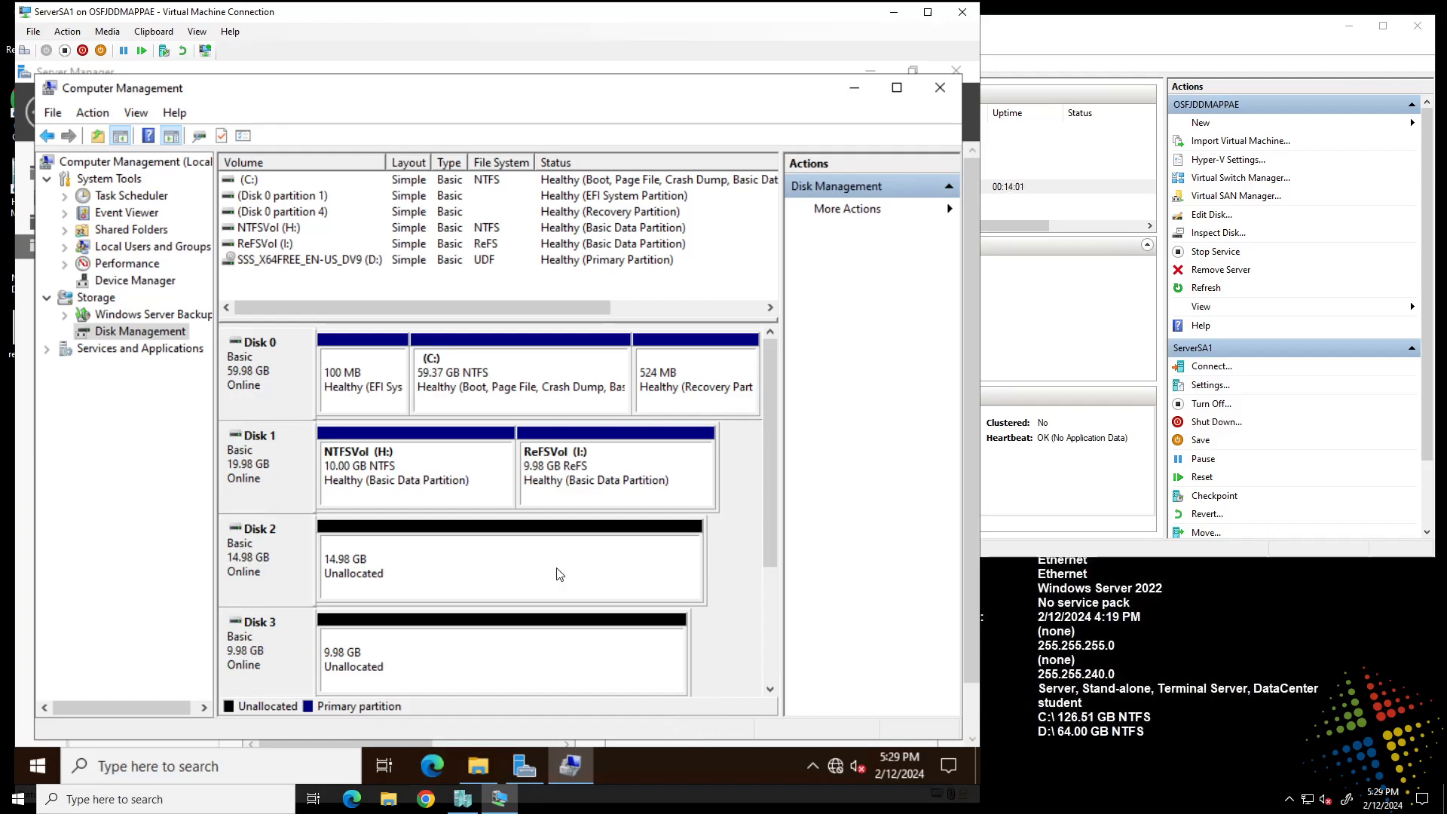
Add a mirror of the NTFSVol (H:) volume on Disk 2, accepting conversion to dynamic disks, and check the drive in File Explorer.
{"action": "left_click", "coordinate": [402, 459]}
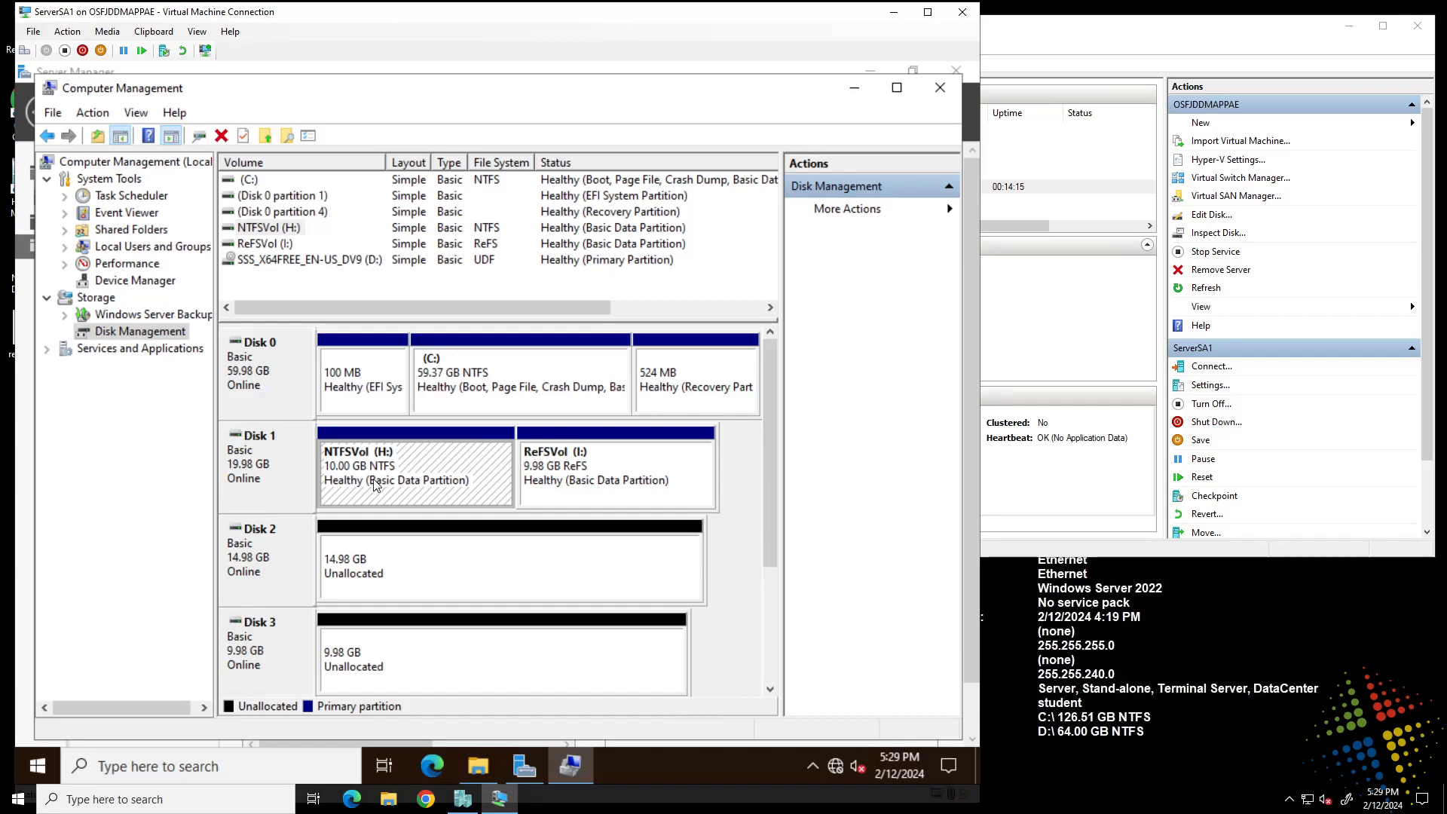
{"action": "right_click", "coordinate": [418, 456]}
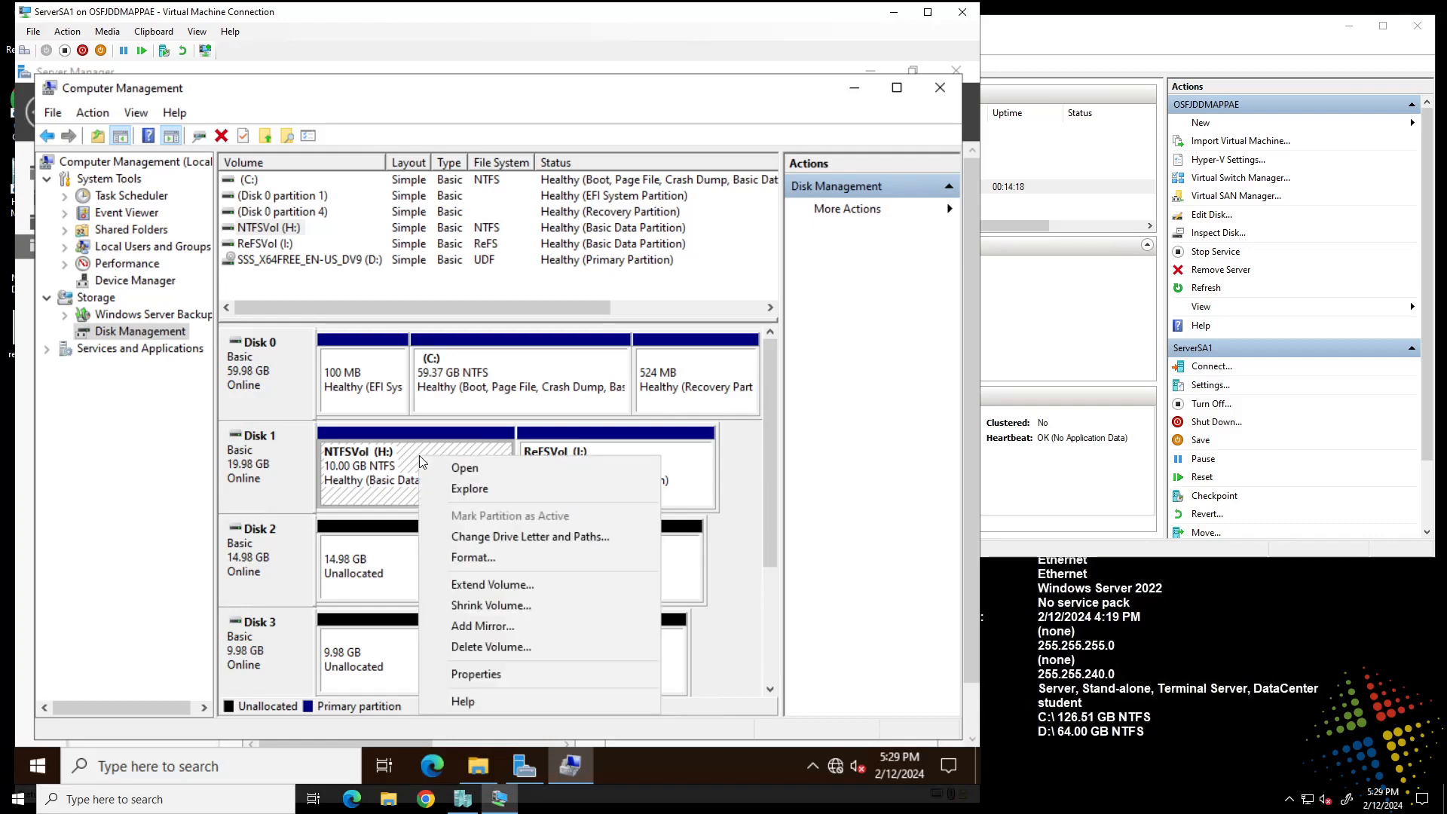
{"action": "left_click", "coordinate": [550, 631]}
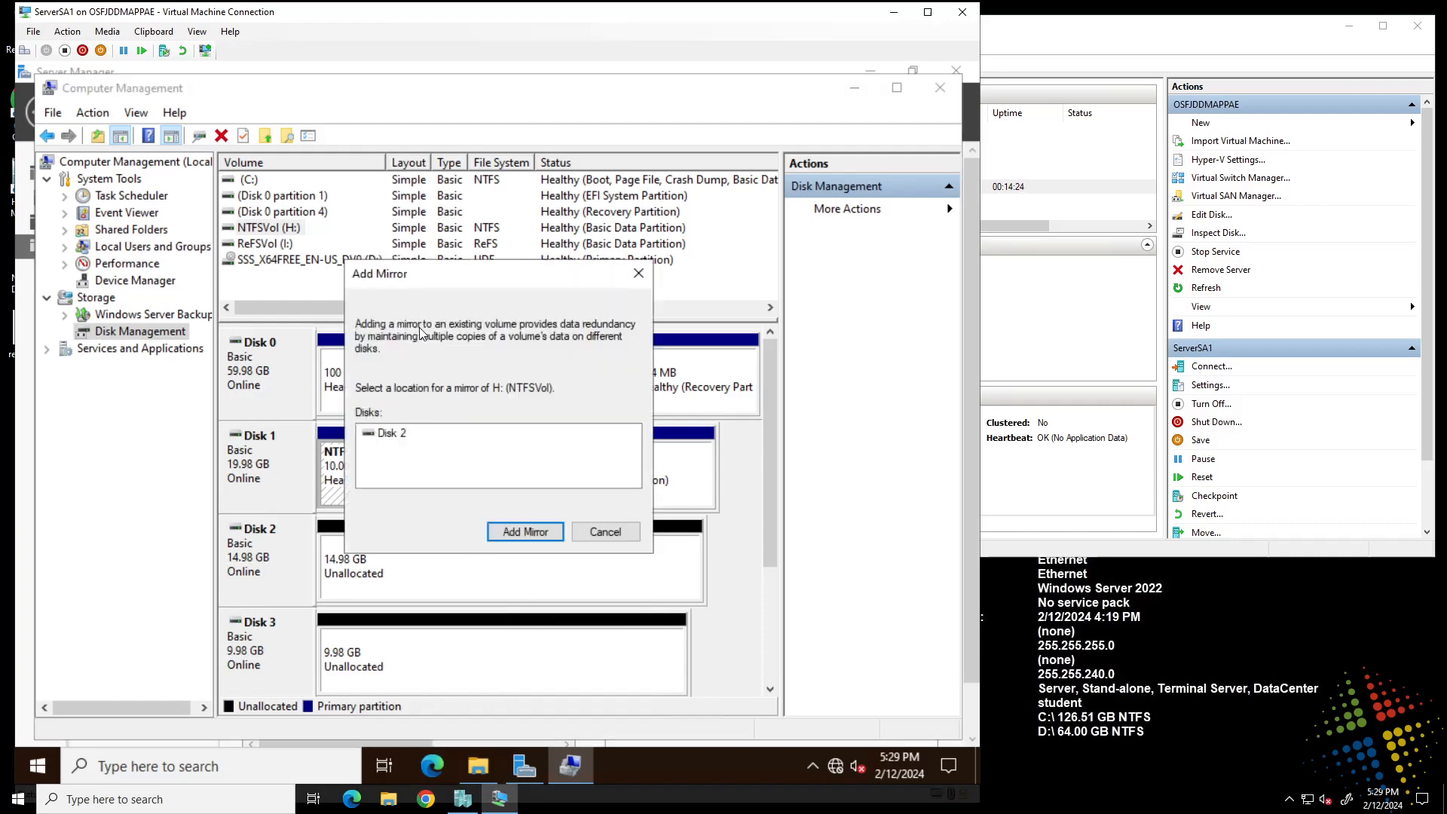
{"action": "left_click", "coordinate": [392, 440]}
{"action": "left_click_drag", "start_coordinate": [522, 275], "coordinate": [542, 166]}
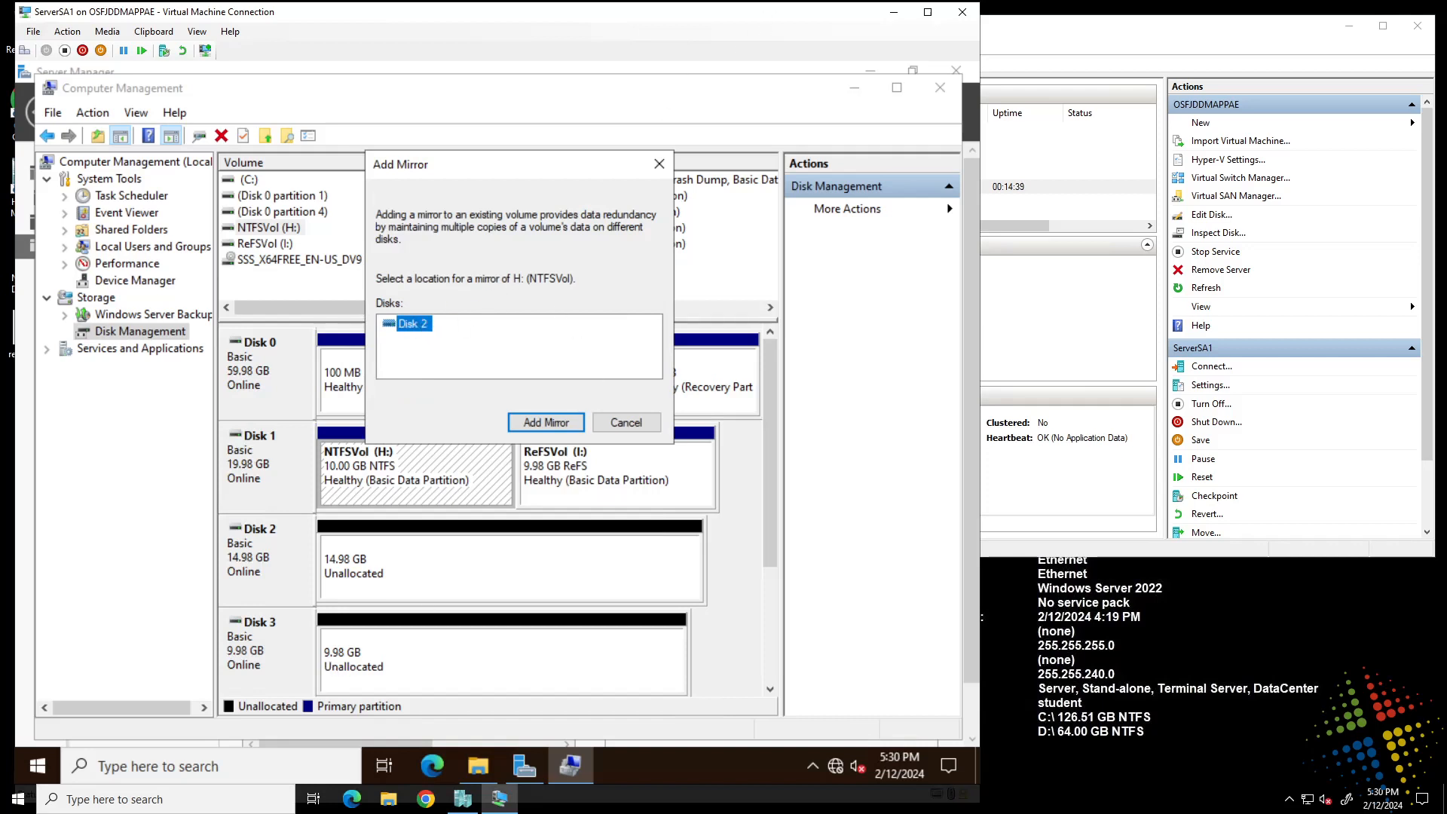
{"action": "left_click", "coordinate": [549, 422]}
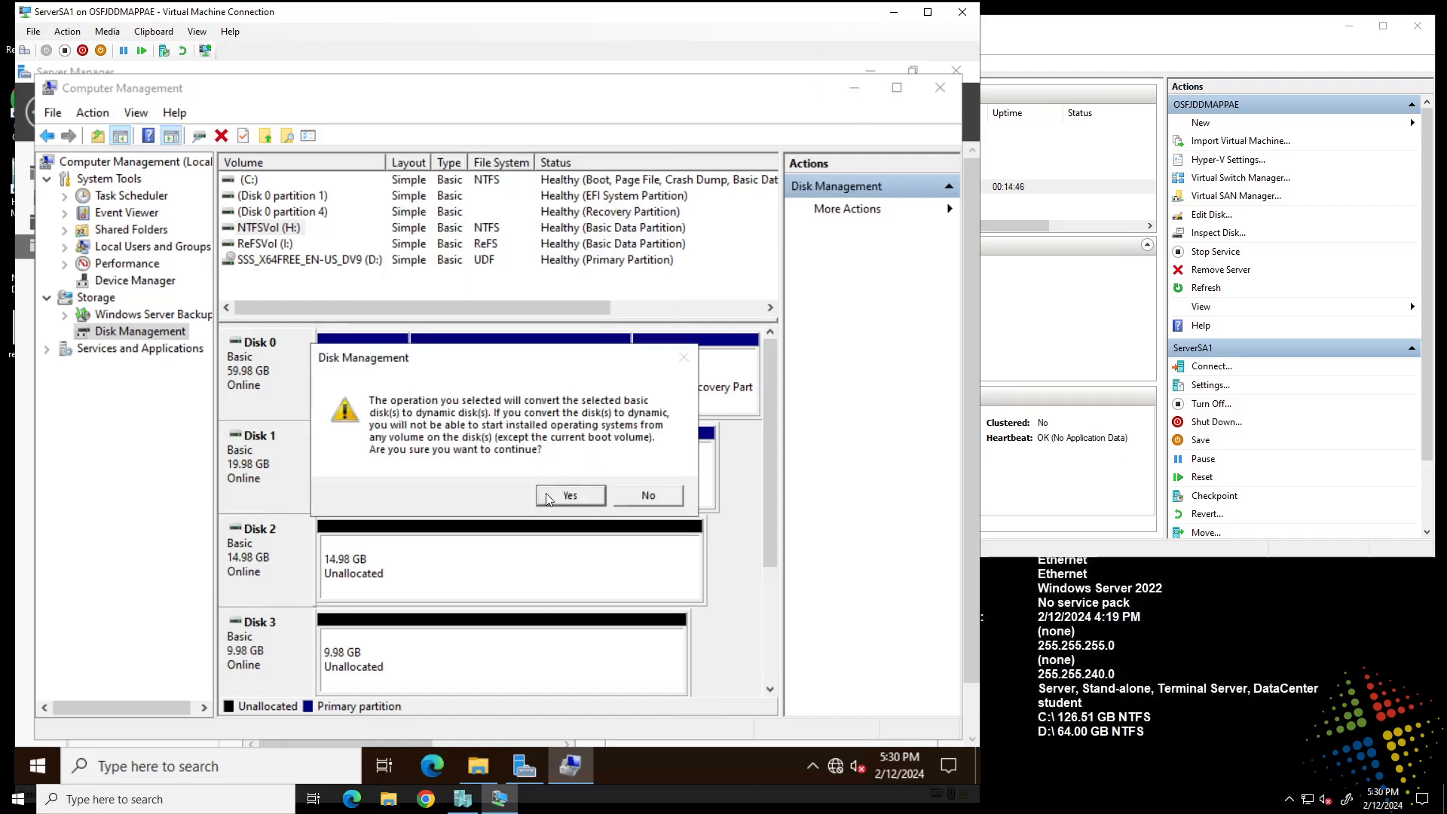
{"action": "left_click", "coordinate": [565, 497]}
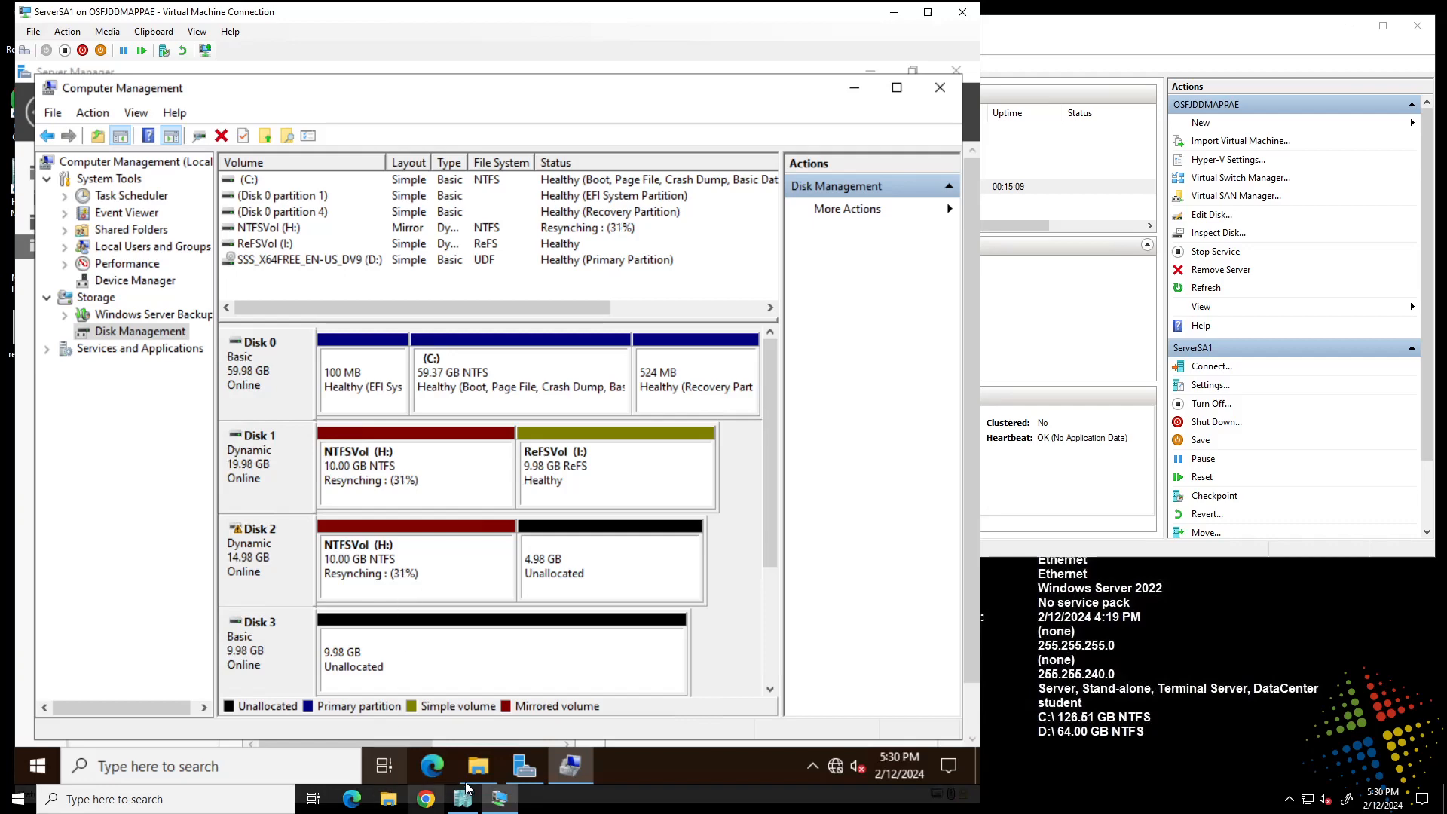
{"action": "left_click", "coordinate": [478, 766]}
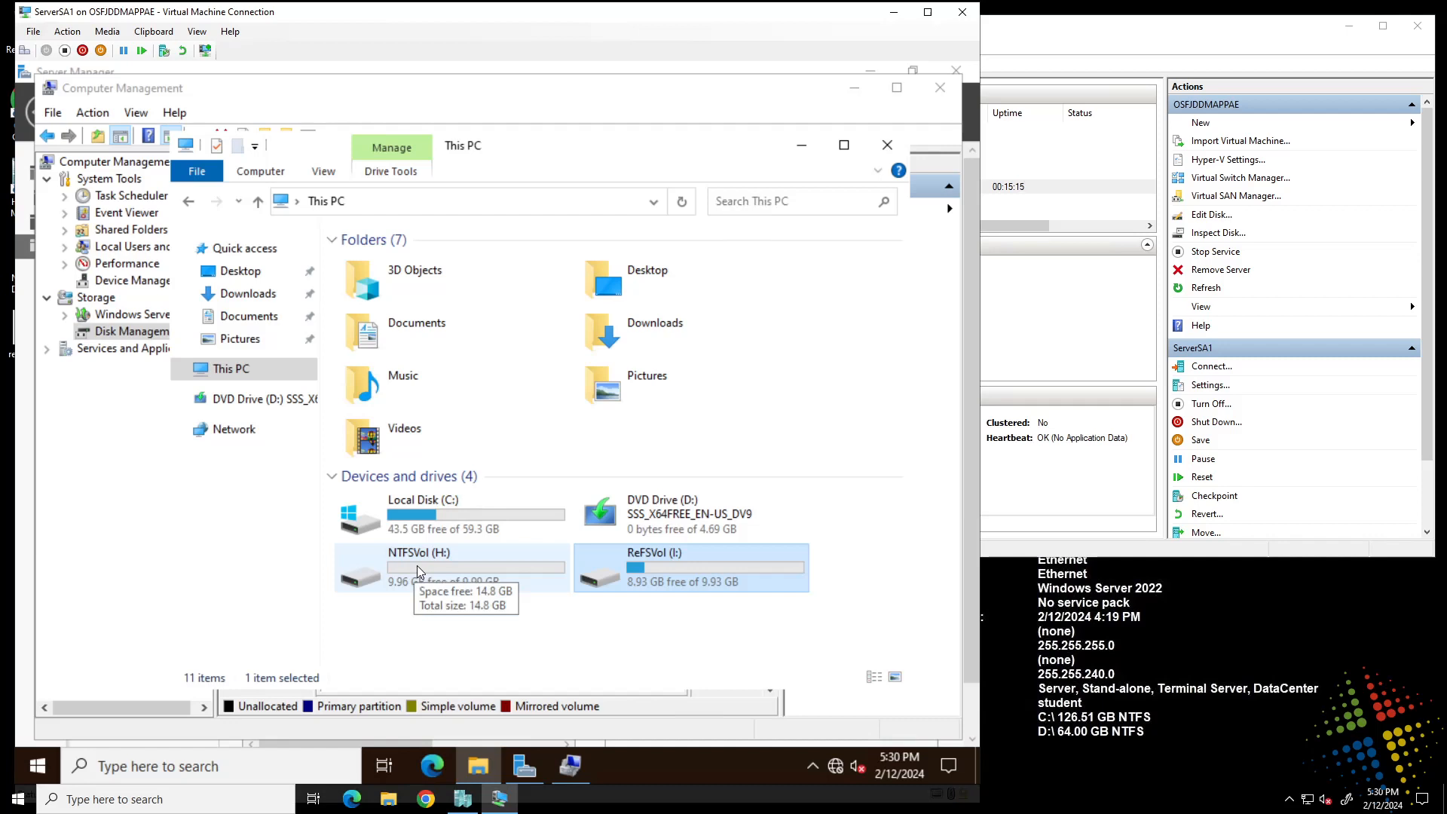
{"action": "left_click", "coordinate": [529, 730]}
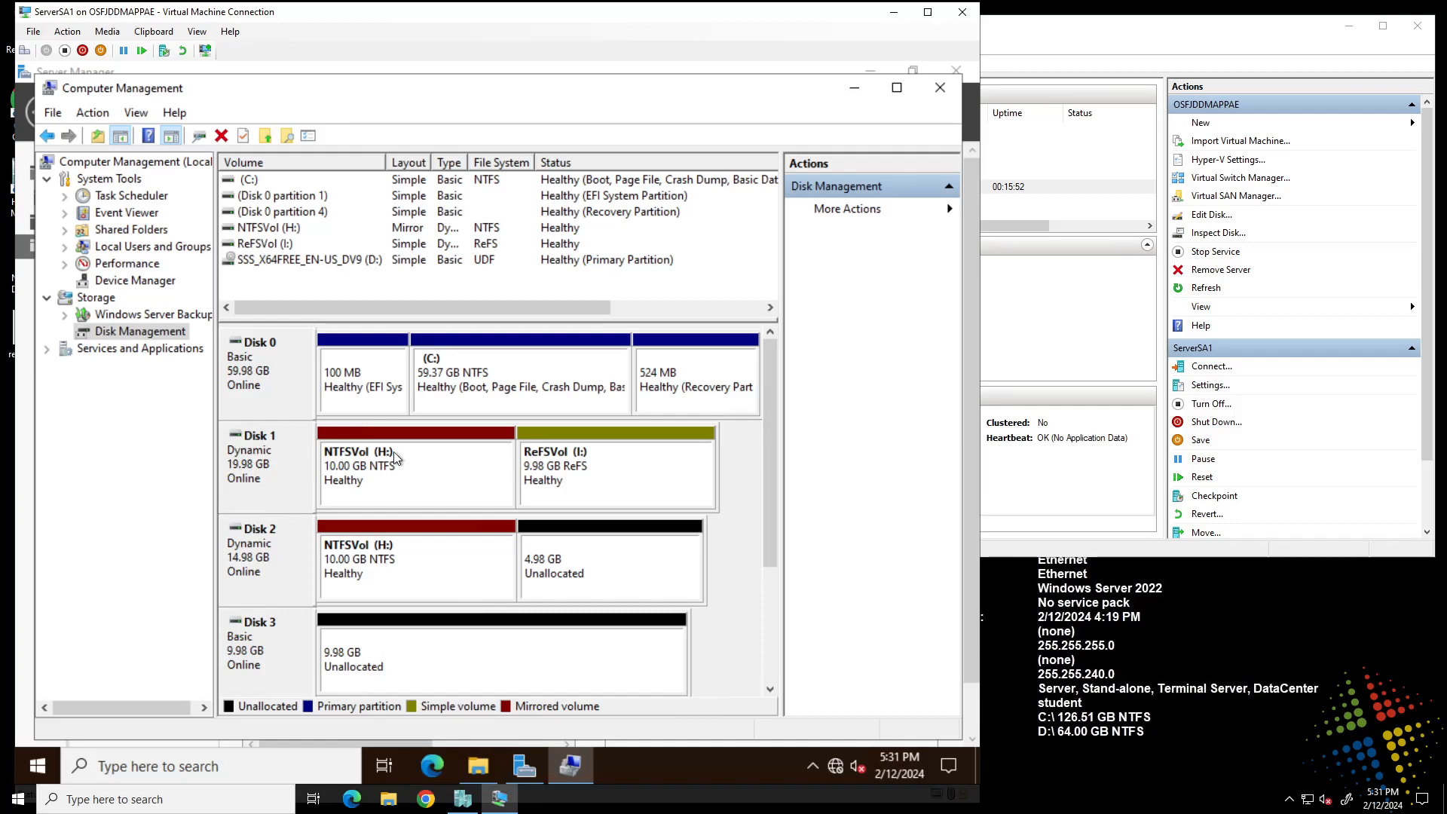
Delete the ReFSVol (I:) volume from Disk 1.
{"action": "left_click", "coordinate": [437, 468]}
{"action": "left_click", "coordinate": [573, 482]}
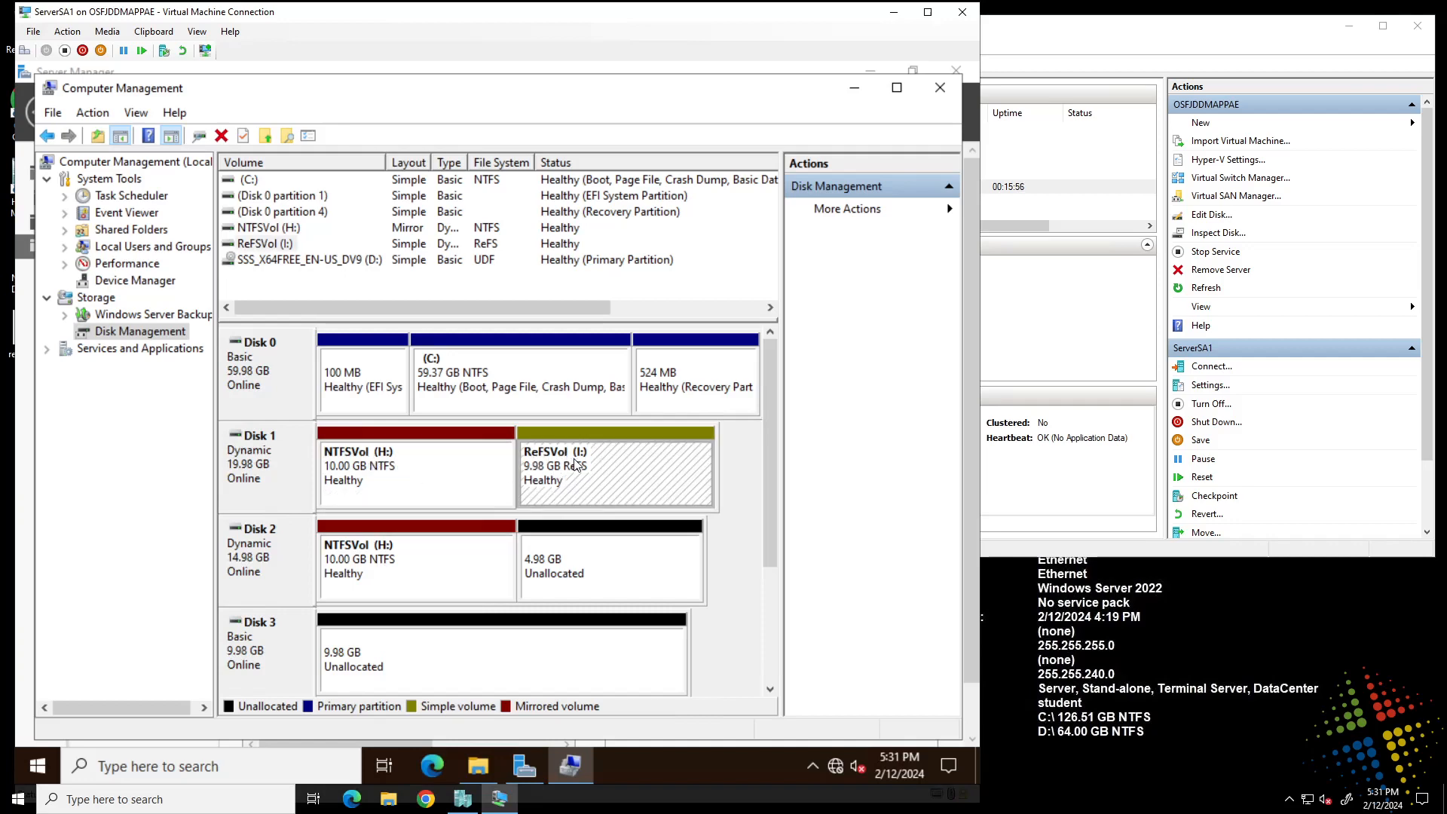
{"action": "right_click", "coordinate": [575, 463]}
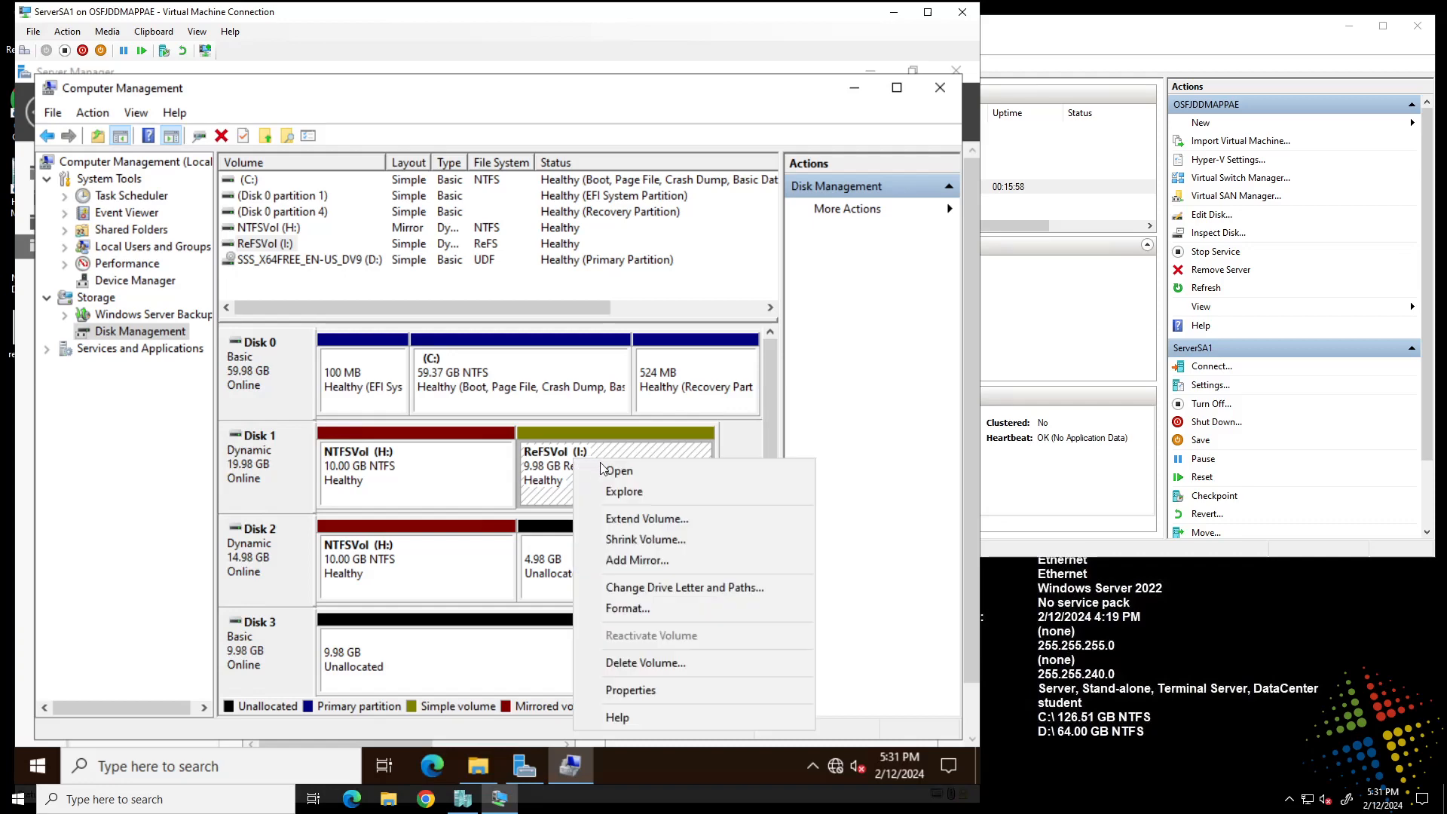
{"action": "left_click", "coordinate": [666, 665]}
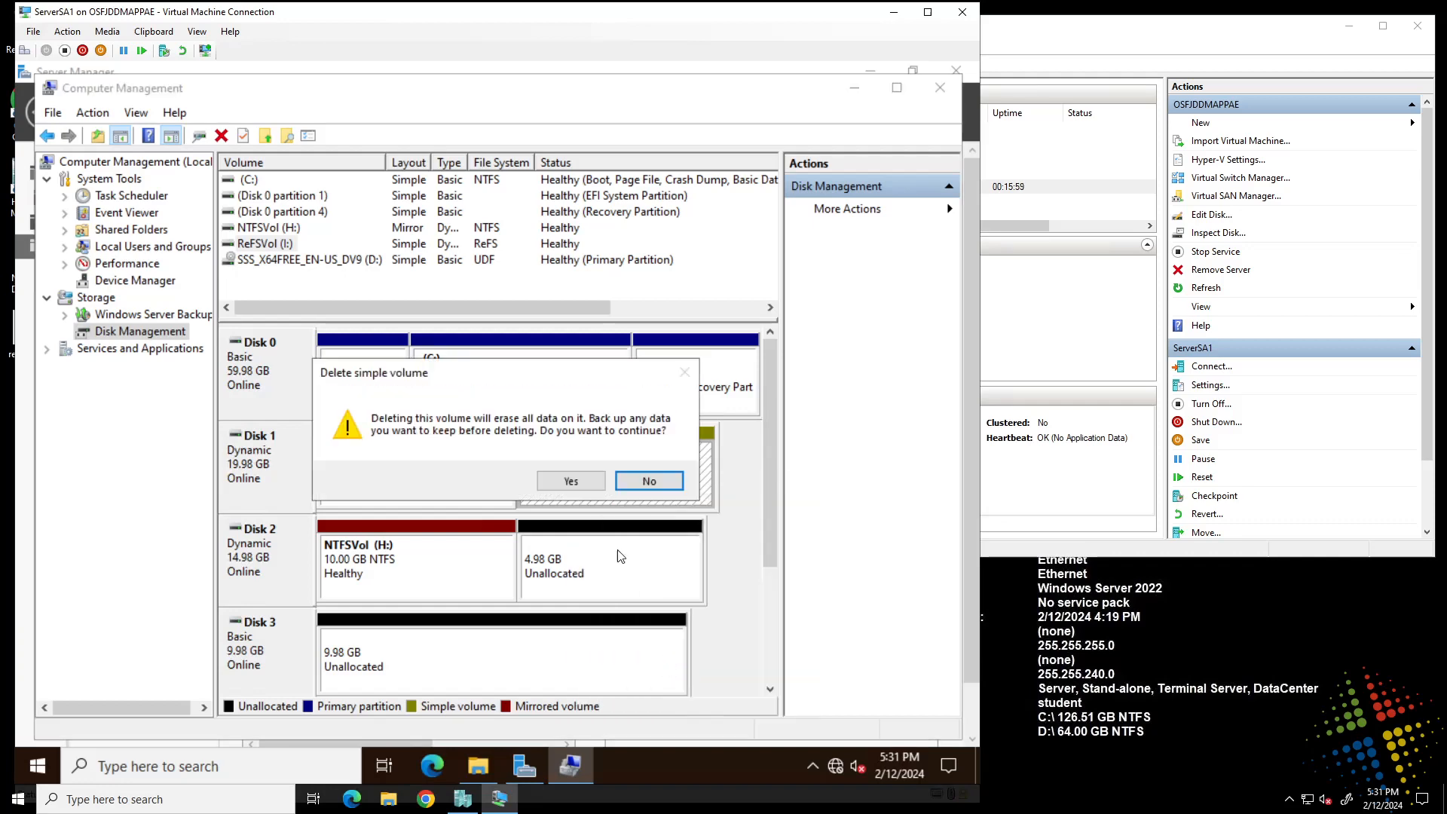
{"action": "left_click", "coordinate": [579, 480]}
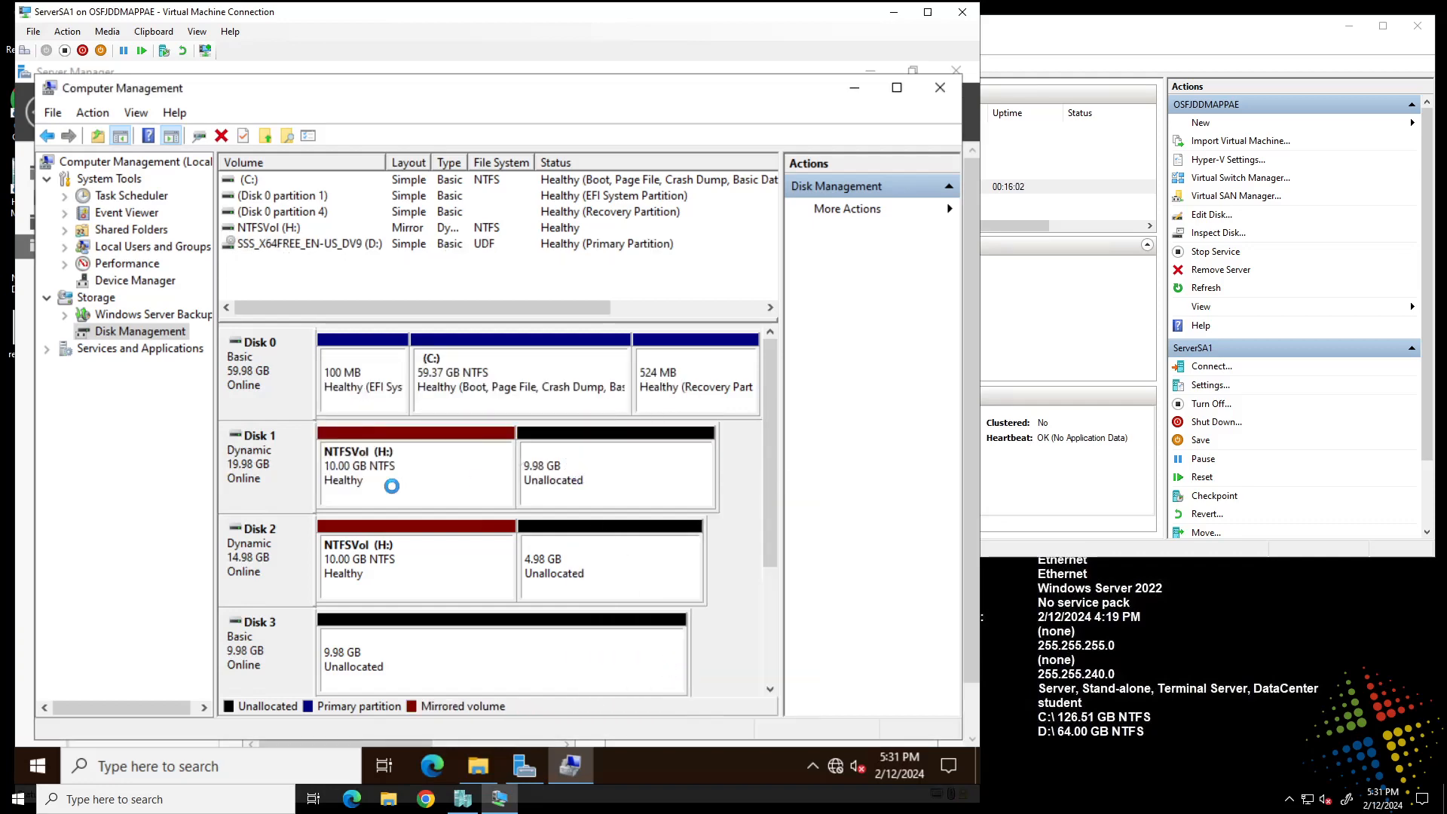
Delete the mirrored NTFSVol (H:) volume from Disk 1 and Disk 2.
{"action": "right_click", "coordinate": [433, 471]}
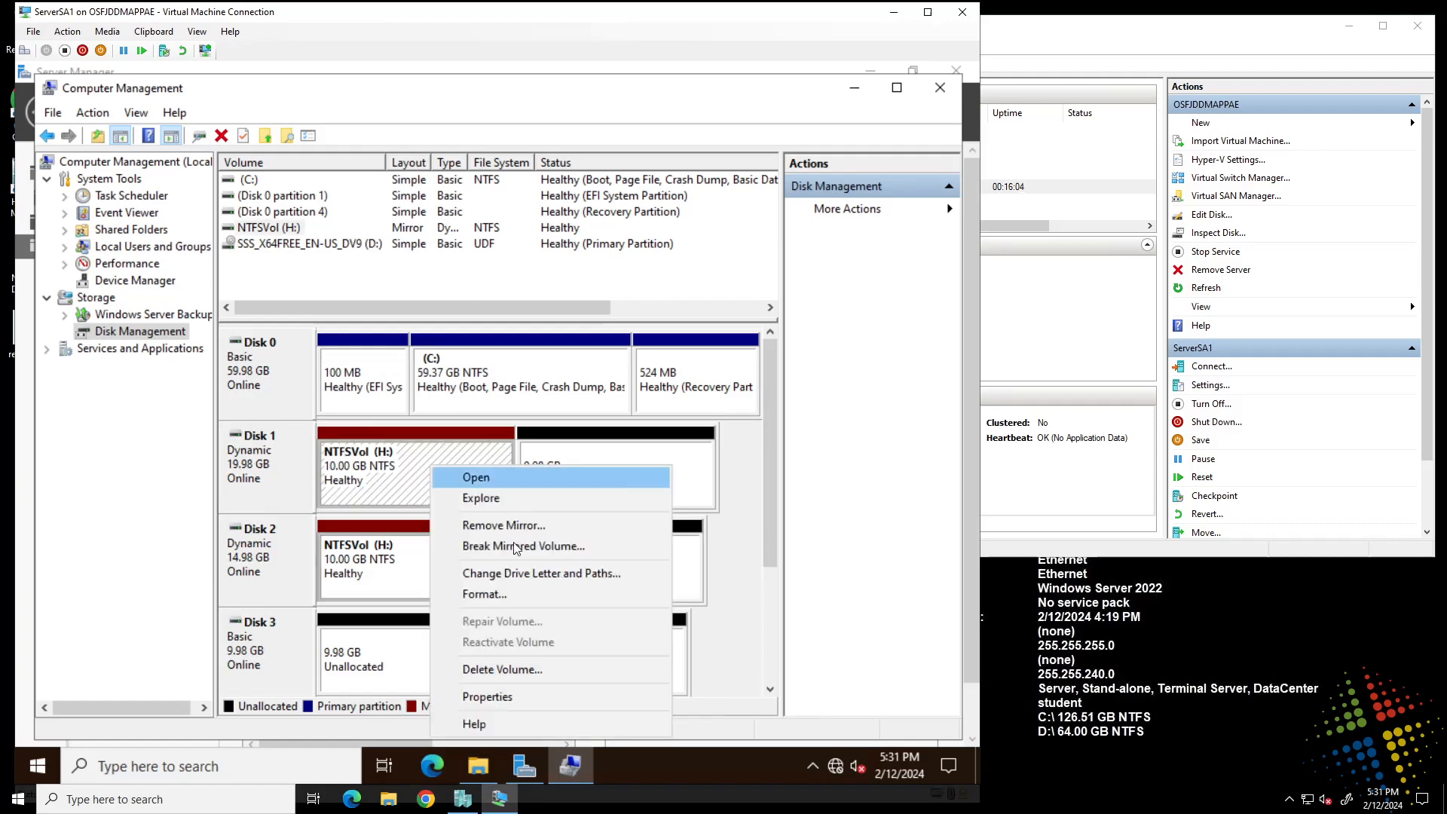
{"action": "left_click", "coordinate": [502, 671]}
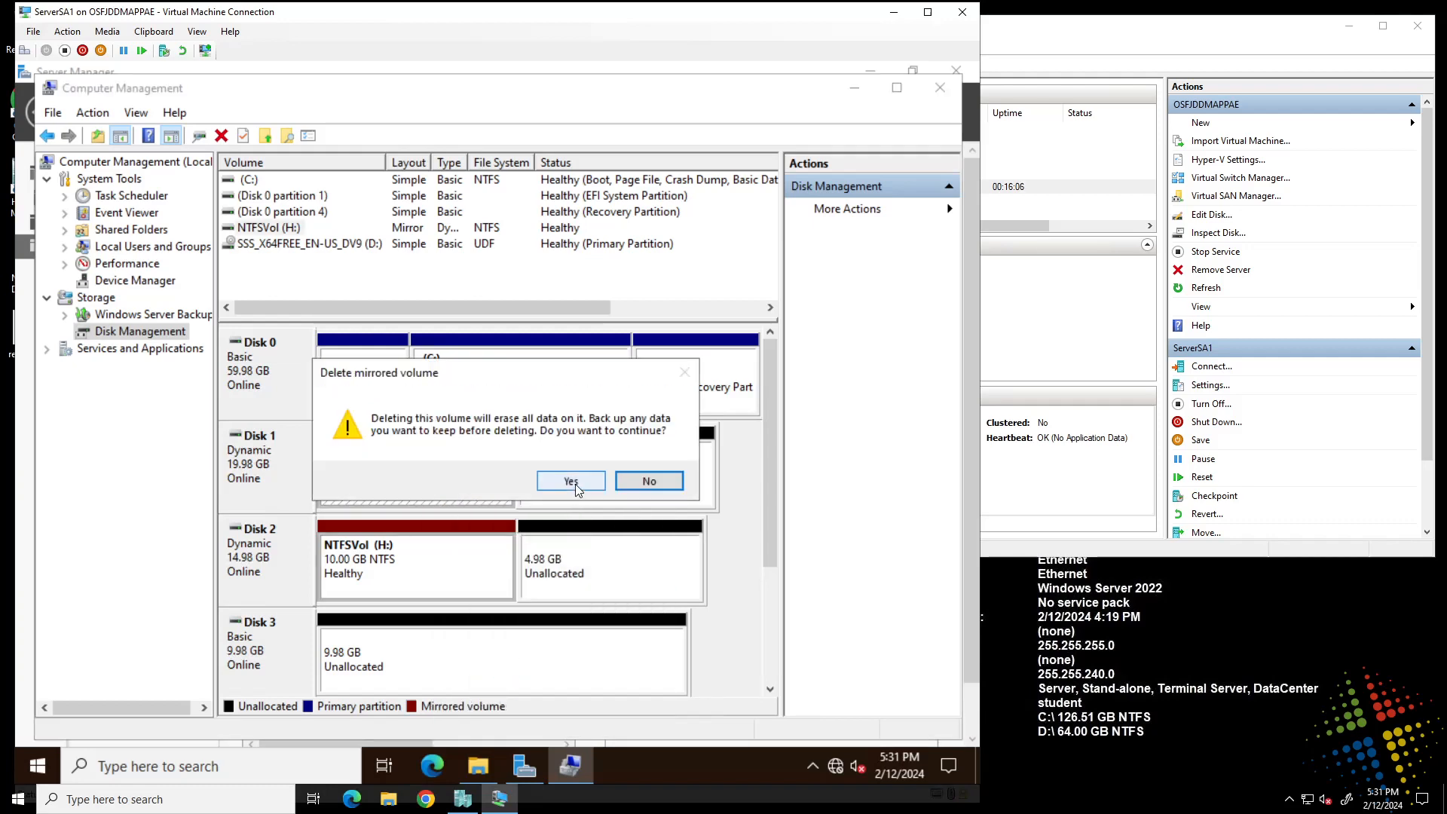
{"action": "left_click", "coordinate": [572, 482]}
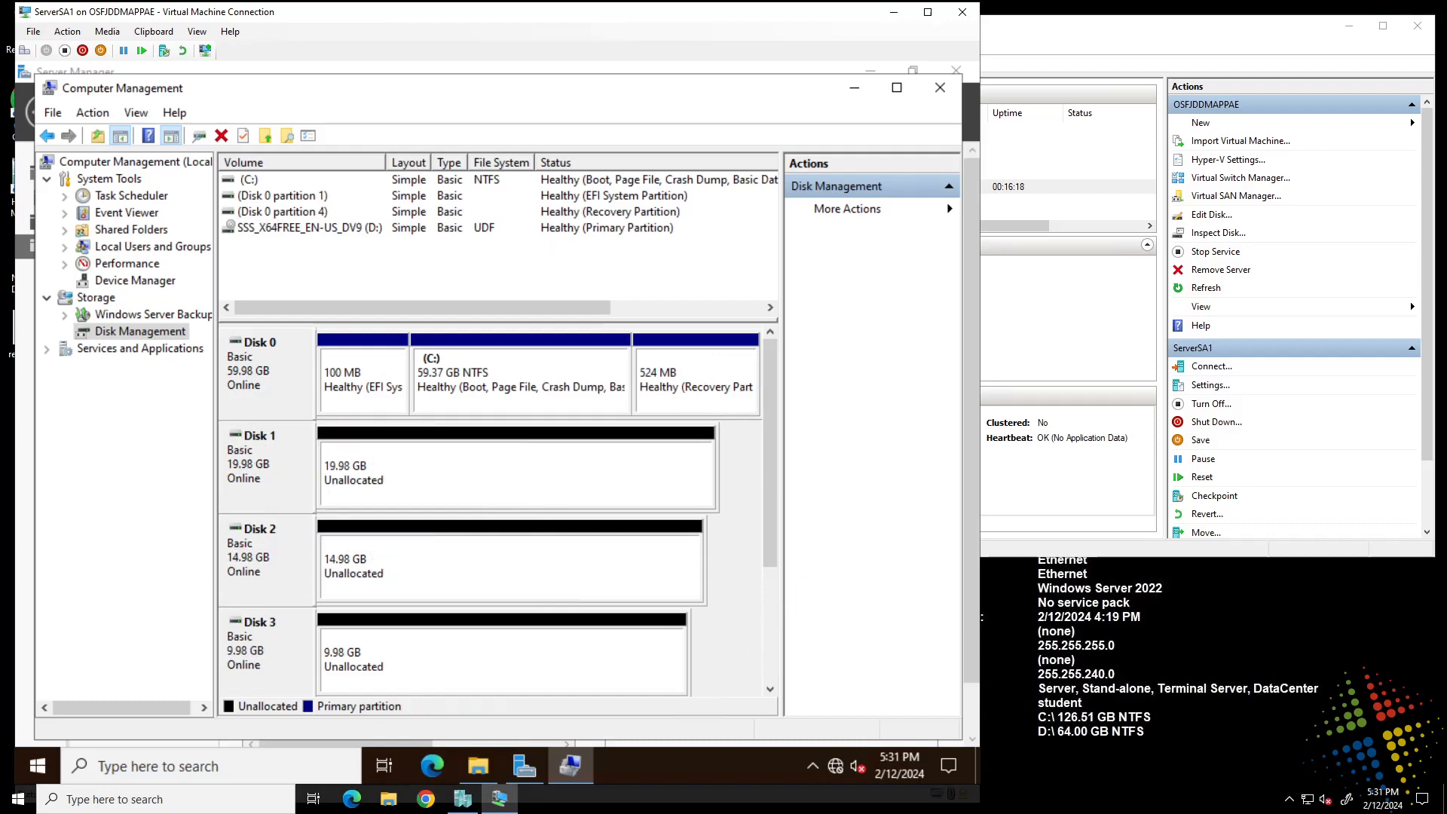
Set up a new RAID-5 volume starting from Disk 1, adding Disk 2 and Disk 3 and using 10222 MB on each disk.
{"action": "right_click", "coordinate": [365, 445]}
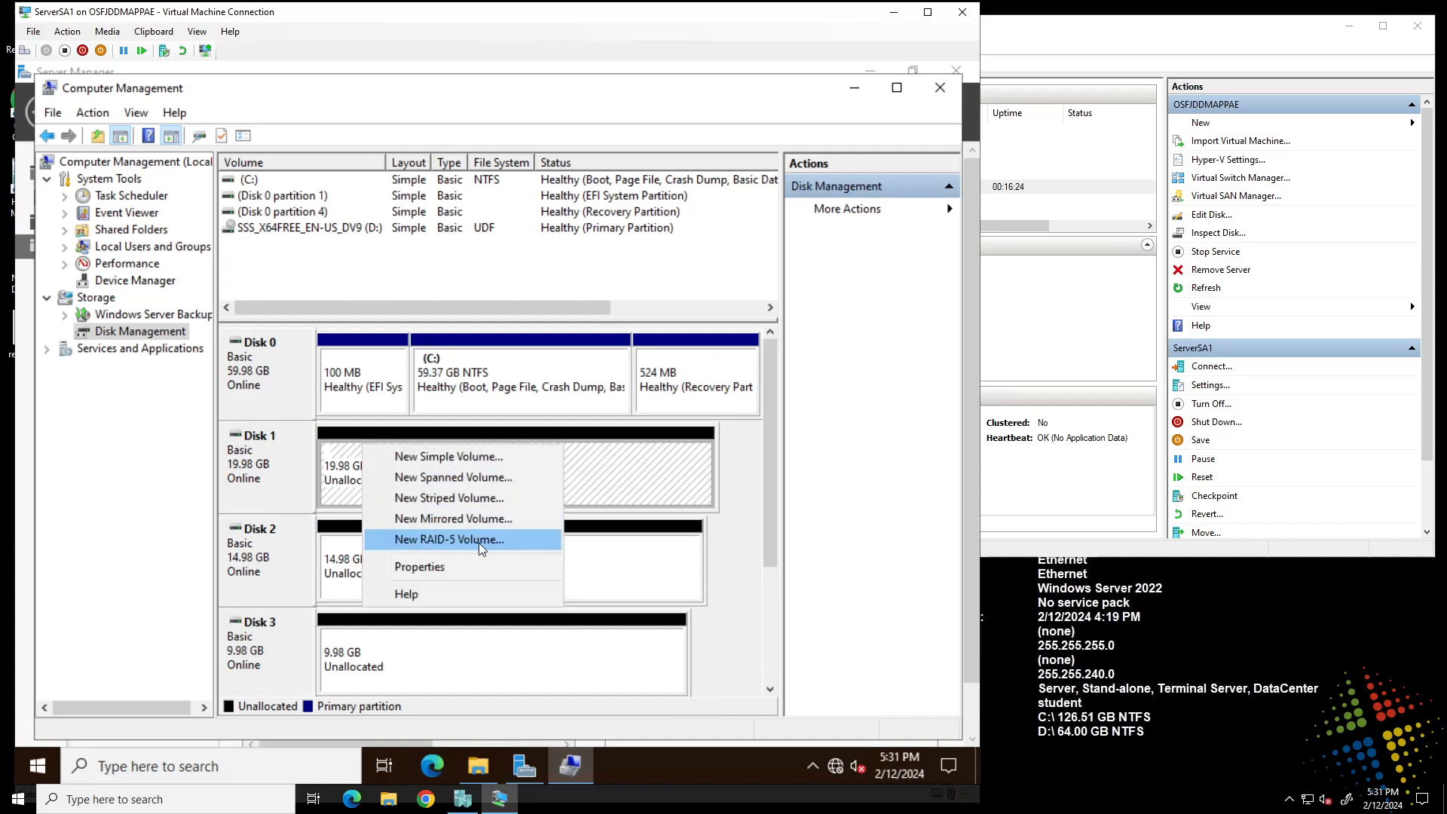
{"action": "left_click", "coordinate": [499, 538]}
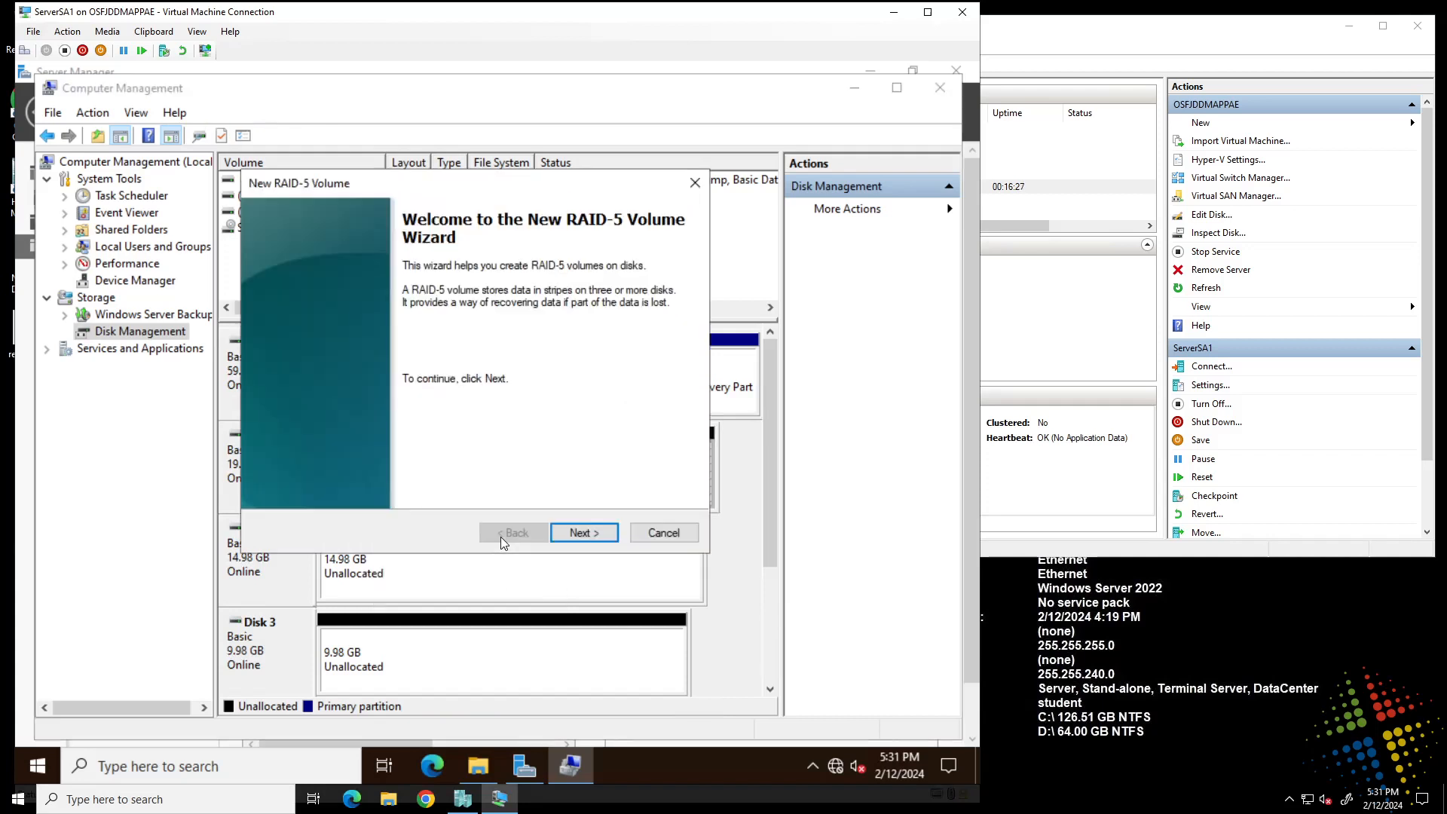
{"action": "left_click", "coordinate": [597, 535]}
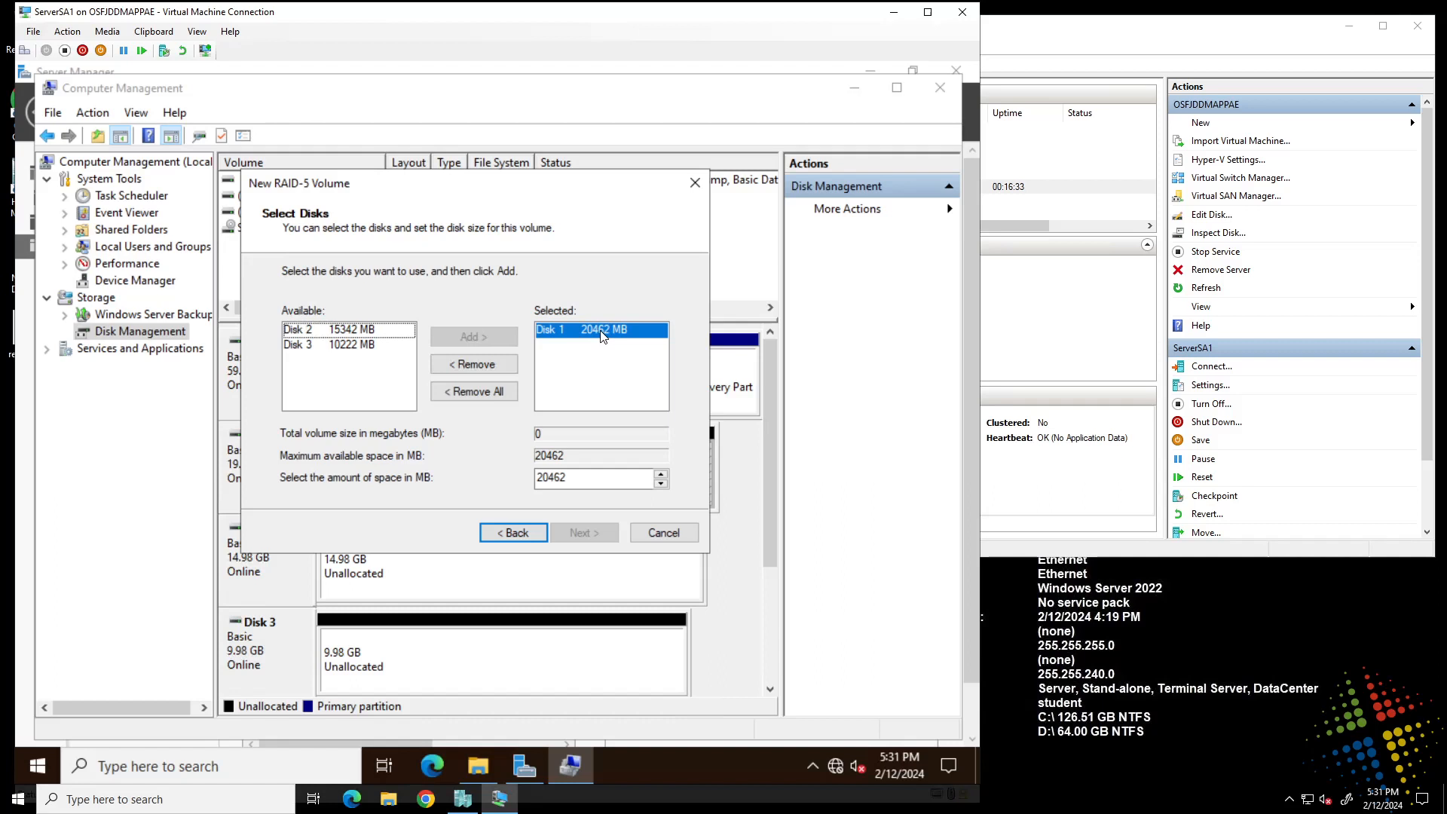
{"action": "left_click", "coordinate": [345, 331]}
{"action": "left_click", "coordinate": [484, 338]}
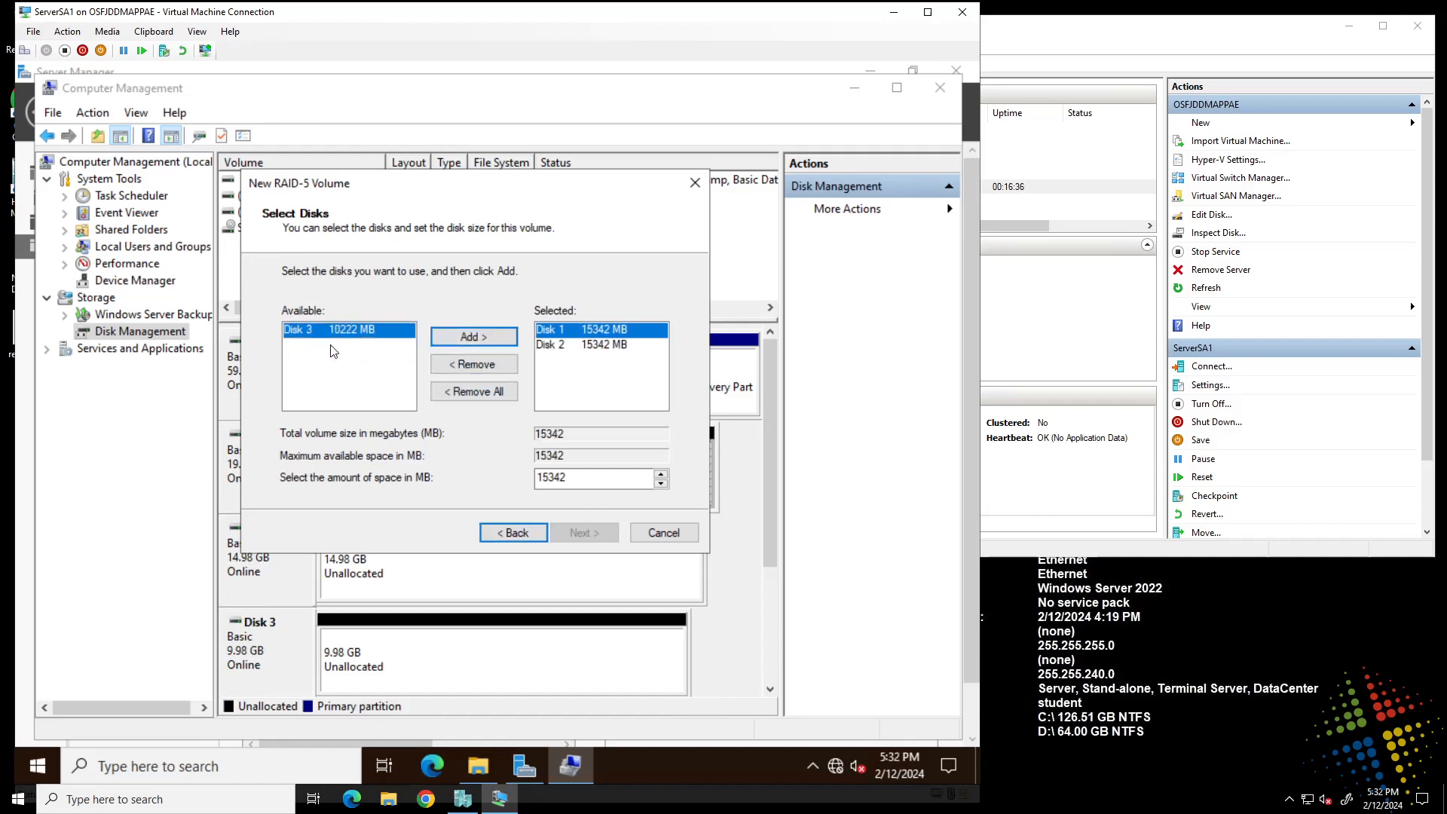
{"action": "left_click", "coordinate": [458, 337]}
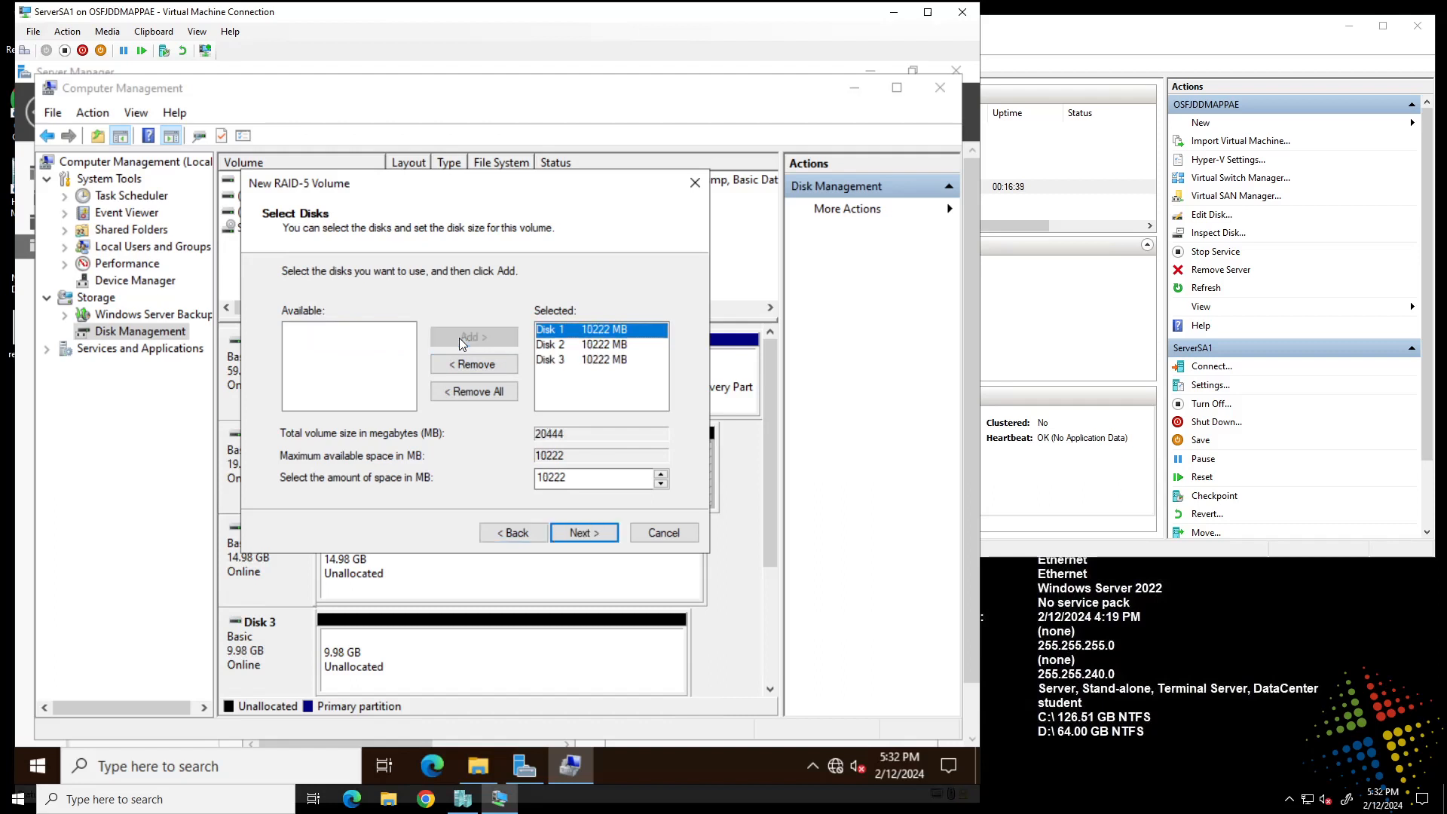
{"action": "left_click_drag", "start_coordinate": [574, 478], "coordinate": [462, 475]}
{"action": "left_click", "coordinate": [611, 333]}
{"action": "left_click", "coordinate": [608, 345]}
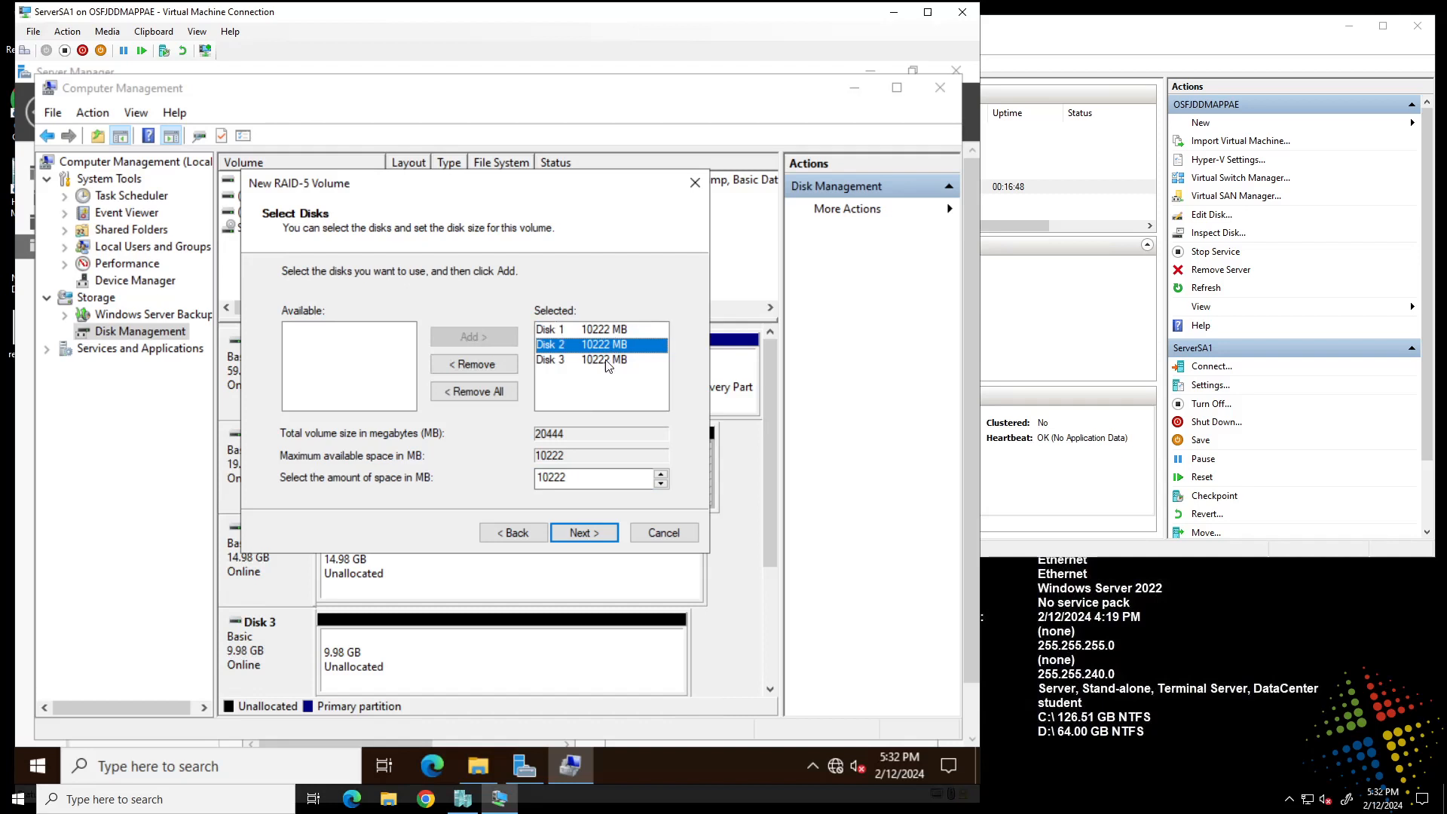
{"action": "left_click", "coordinate": [607, 360]}
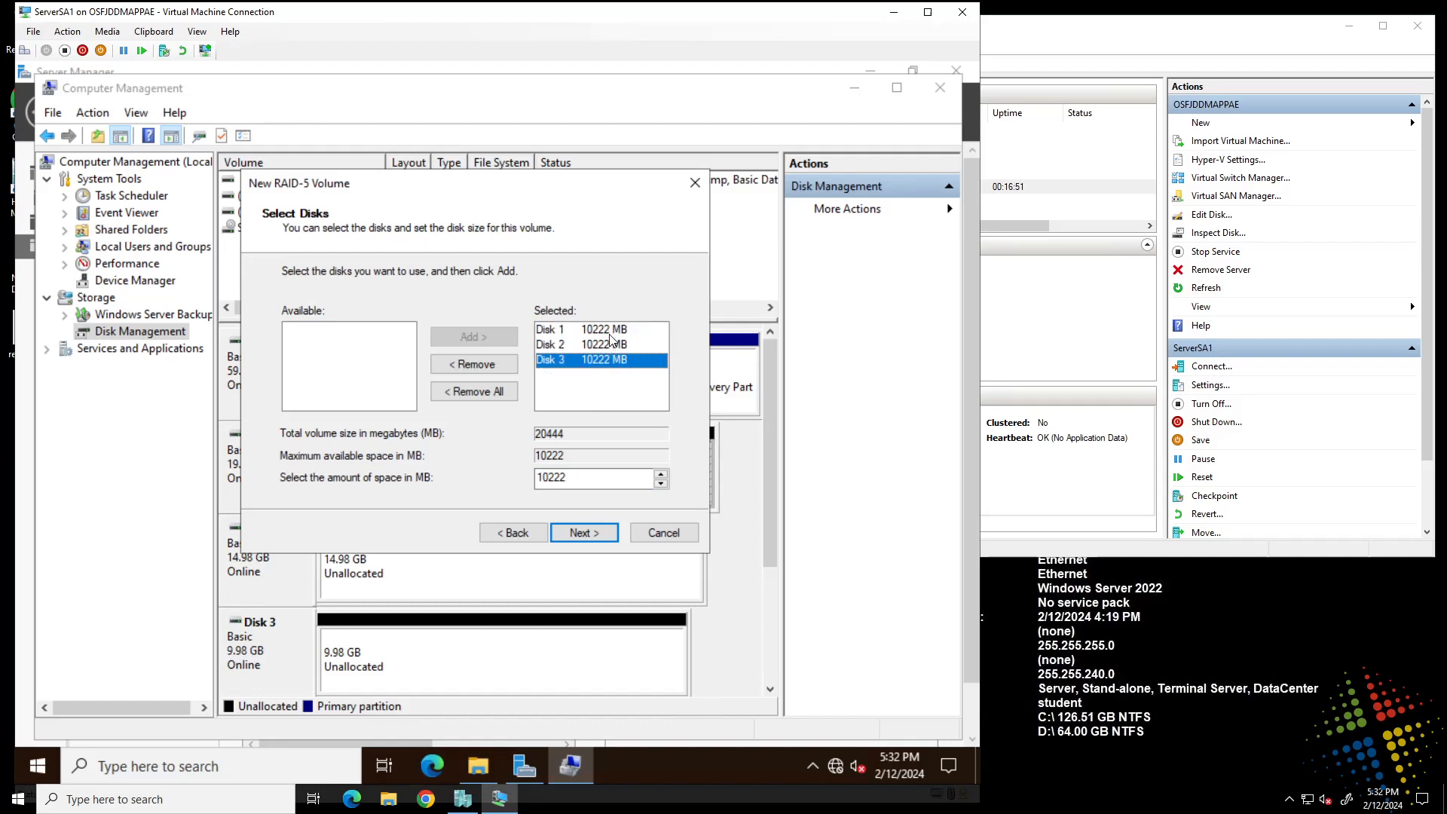
{"action": "left_click", "coordinate": [586, 533]}
Assign drive letter H to the new RAID-5 volume.
{"action": "left_click", "coordinate": [563, 320]}
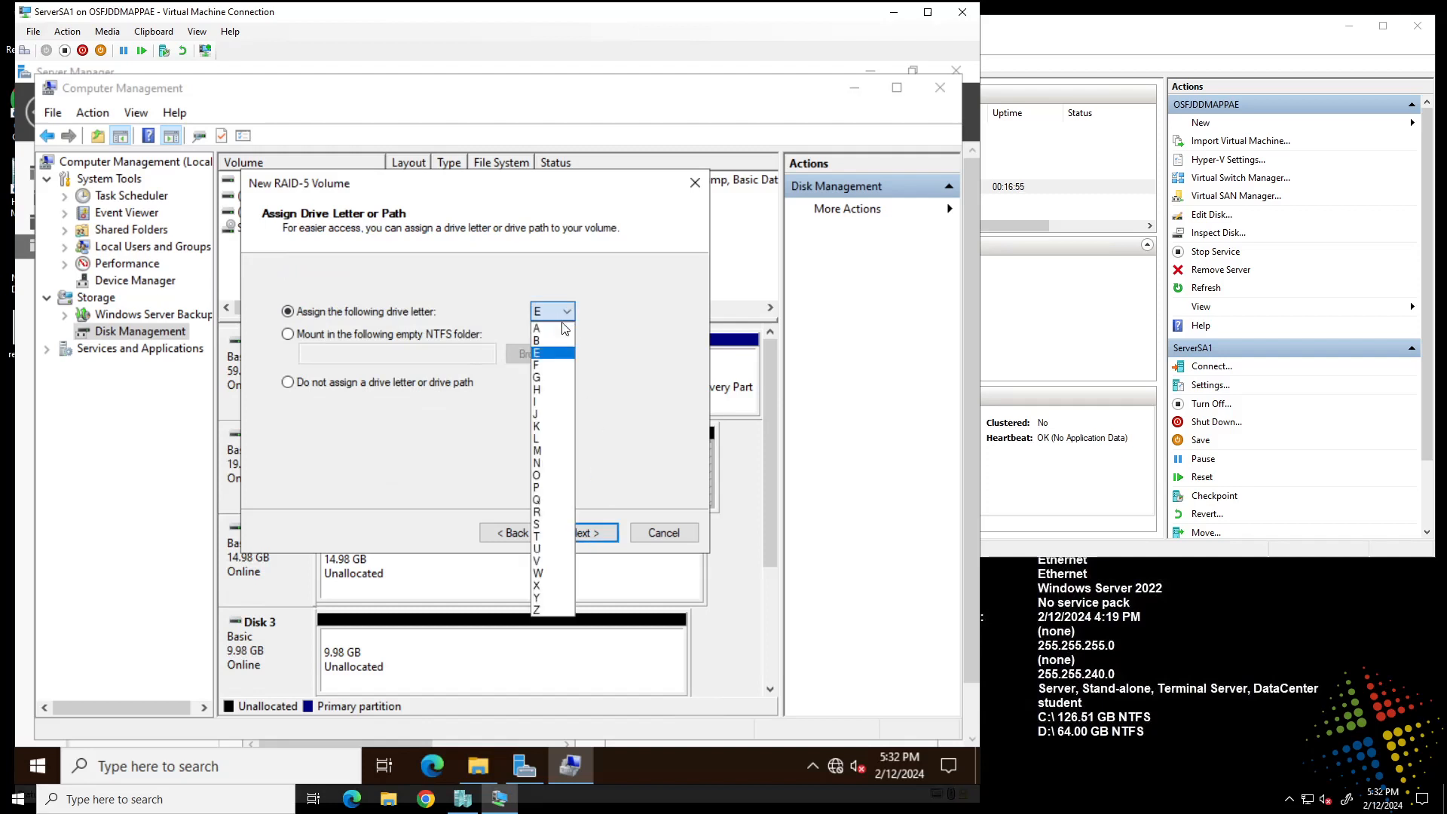
{"action": "left_click", "coordinate": [548, 389]}
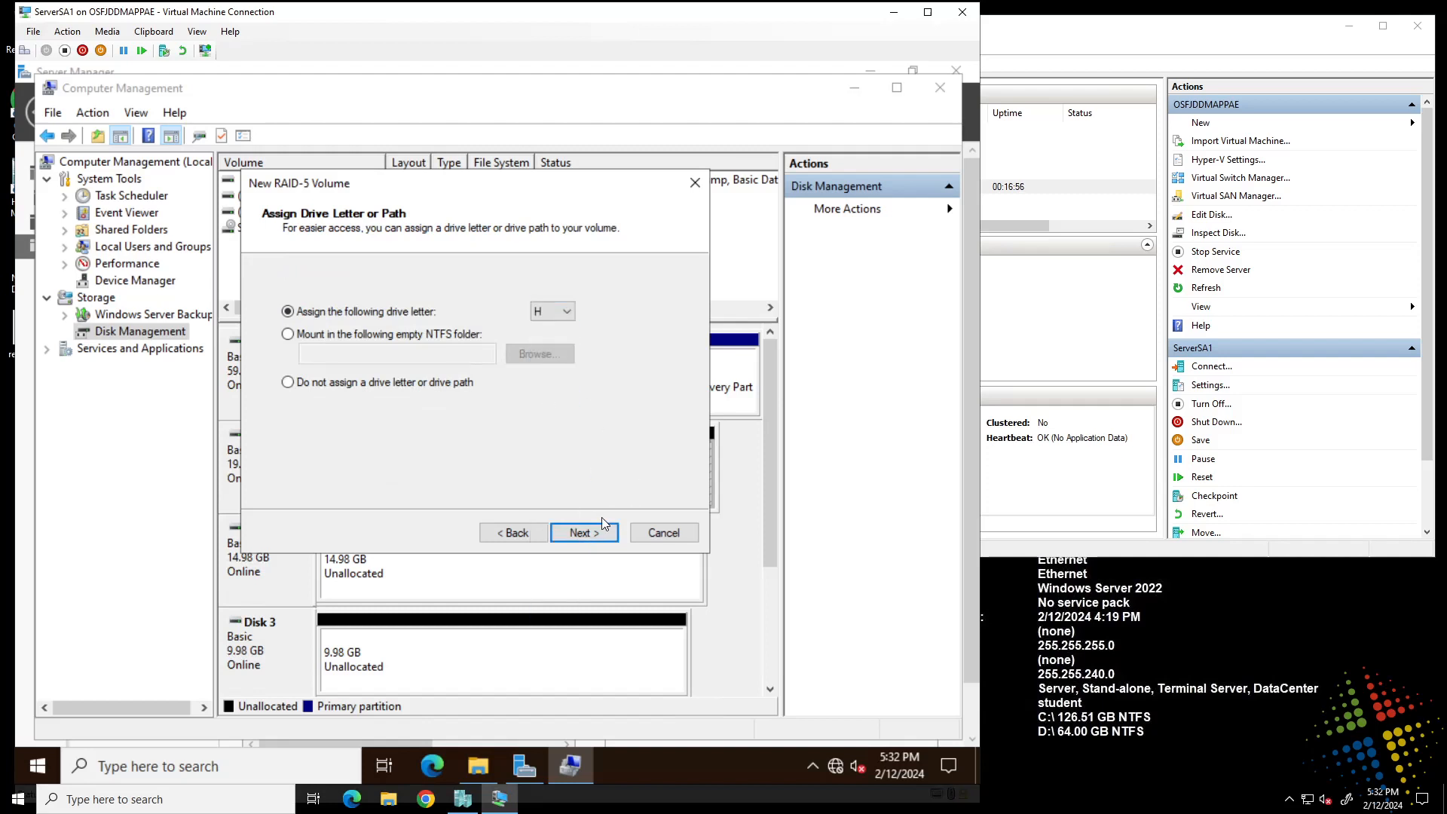
{"action": "left_click", "coordinate": [592, 533]}
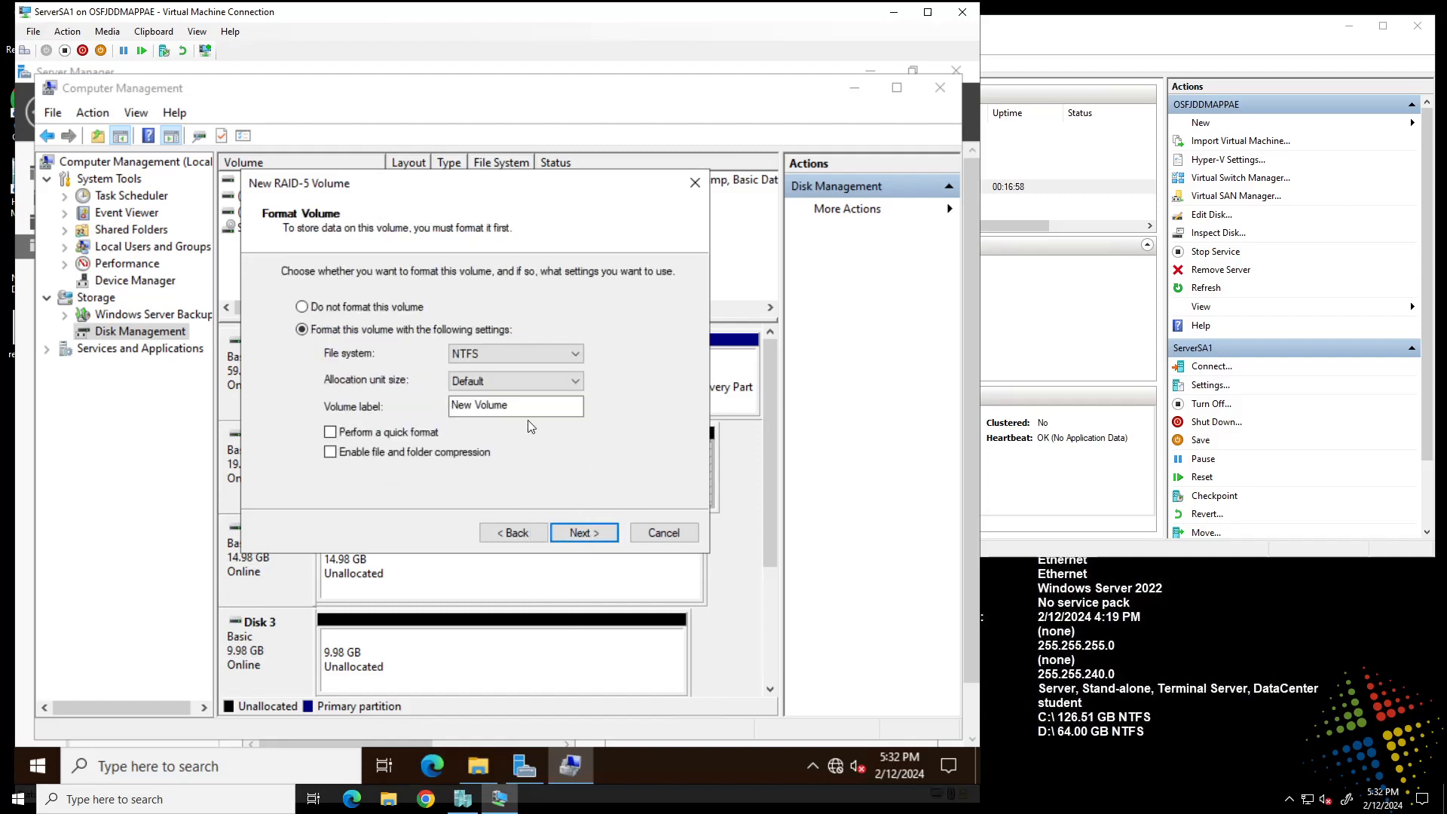
Create the RAID-5 volume with the label Raid5Vol and a quick NTFS format, accepting conversion of the disks to dynamic.
{"action": "left_click_drag", "start_coordinate": [539, 407], "coordinate": [429, 397]}
{"action": "type", "text": "Raid5Vol"}
{"action": "left_click", "coordinate": [410, 434]}
{"action": "left_click", "coordinate": [585, 534]}
{"action": "left_click", "coordinate": [586, 534]}
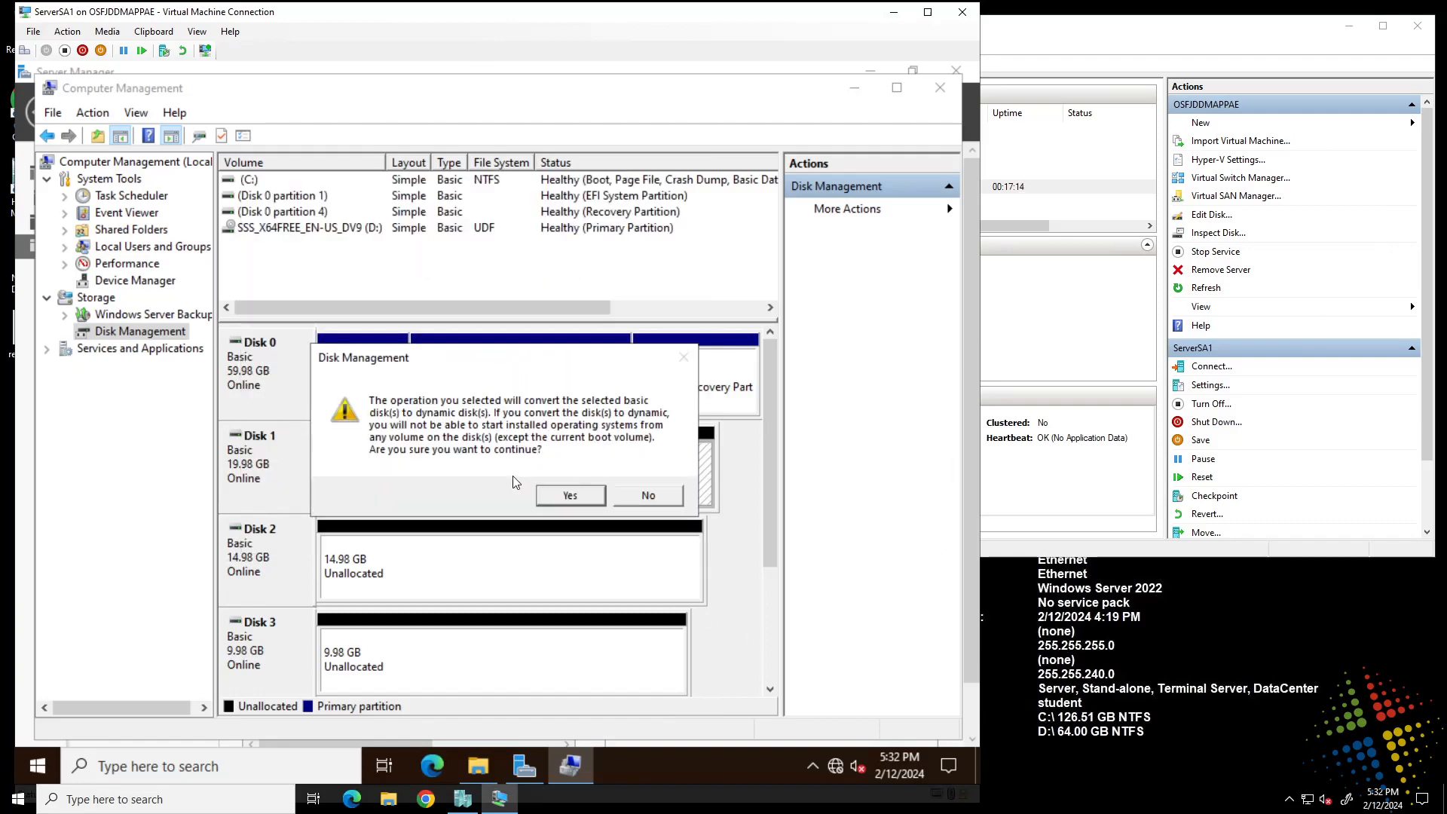
{"action": "left_click", "coordinate": [574, 496]}
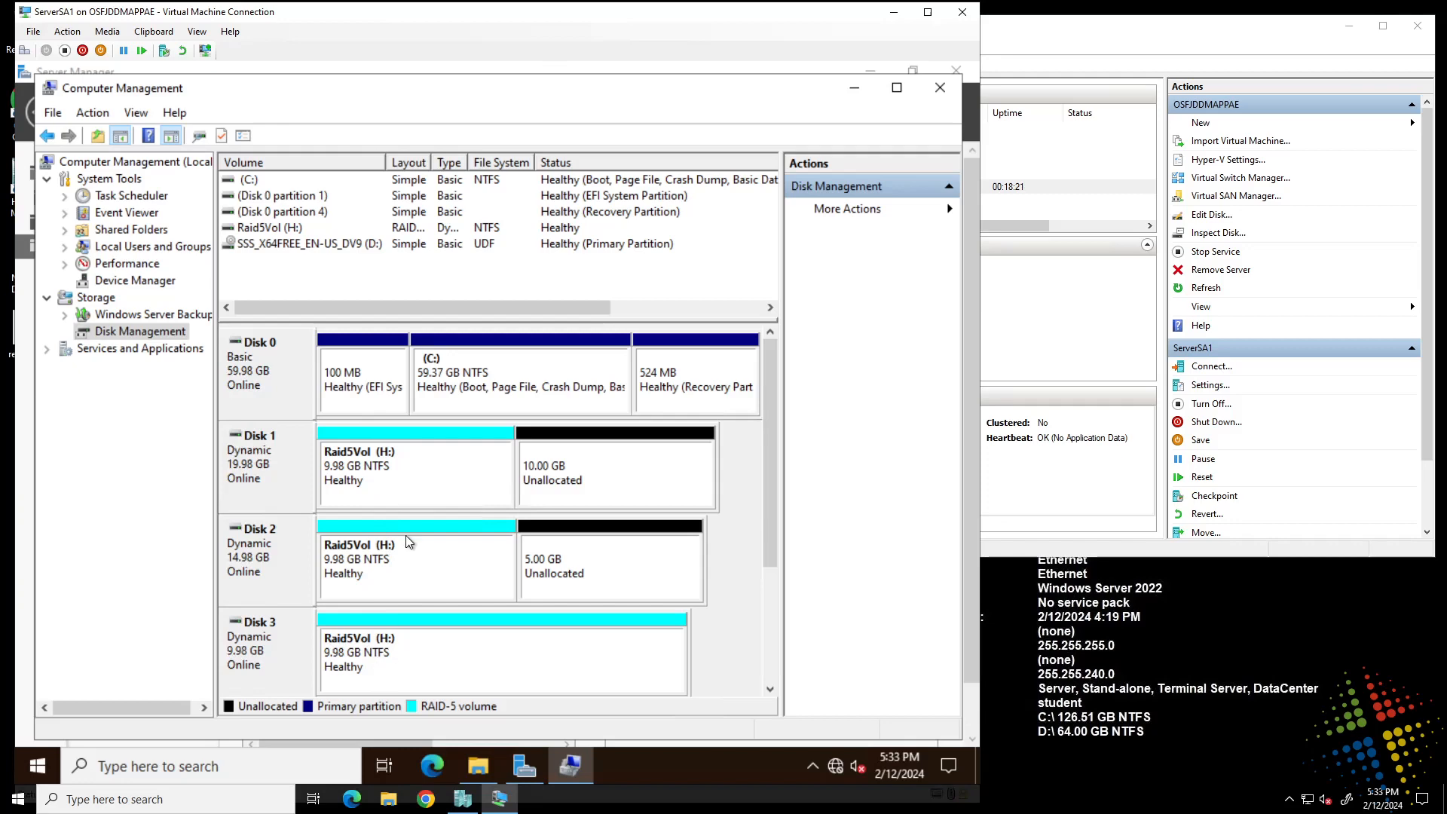
Examine the Raid5Vol (H:) portions on Disk 2 and Disk 3, and check the drive's total size in File Explorer.
{"action": "left_click", "coordinate": [397, 568]}
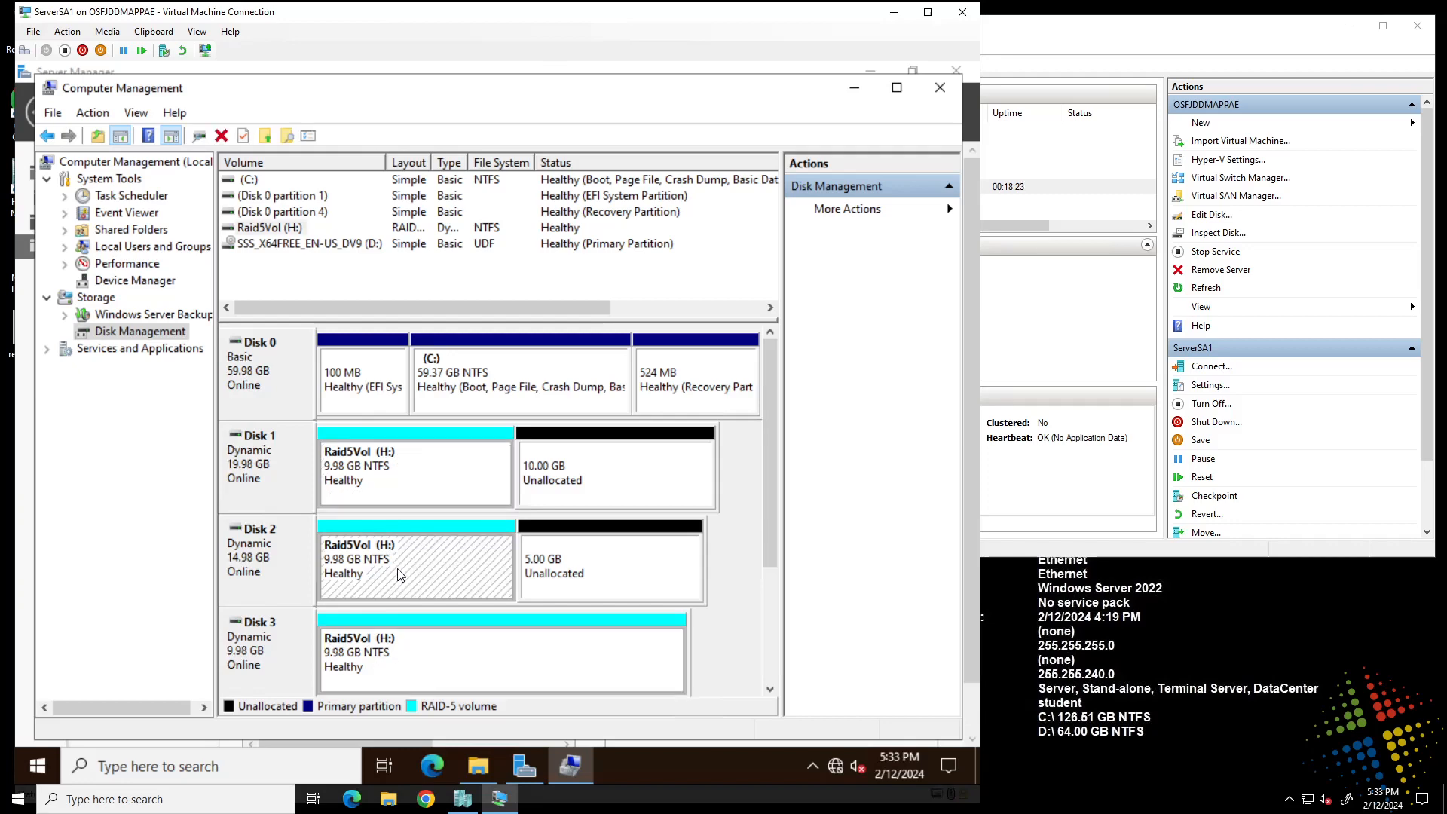
{"action": "left_click", "coordinate": [457, 668]}
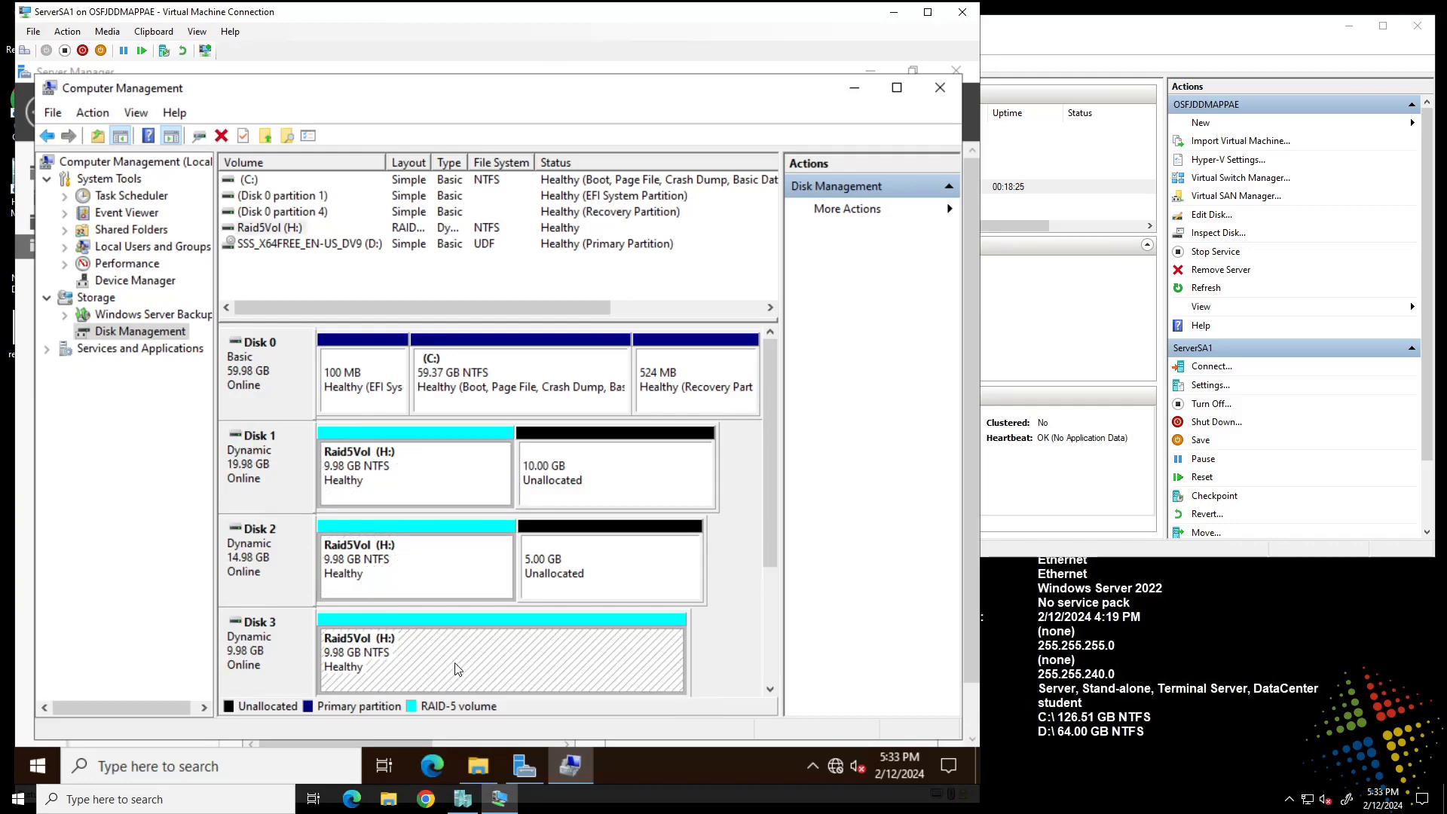
{"action": "left_click", "coordinate": [479, 766]}
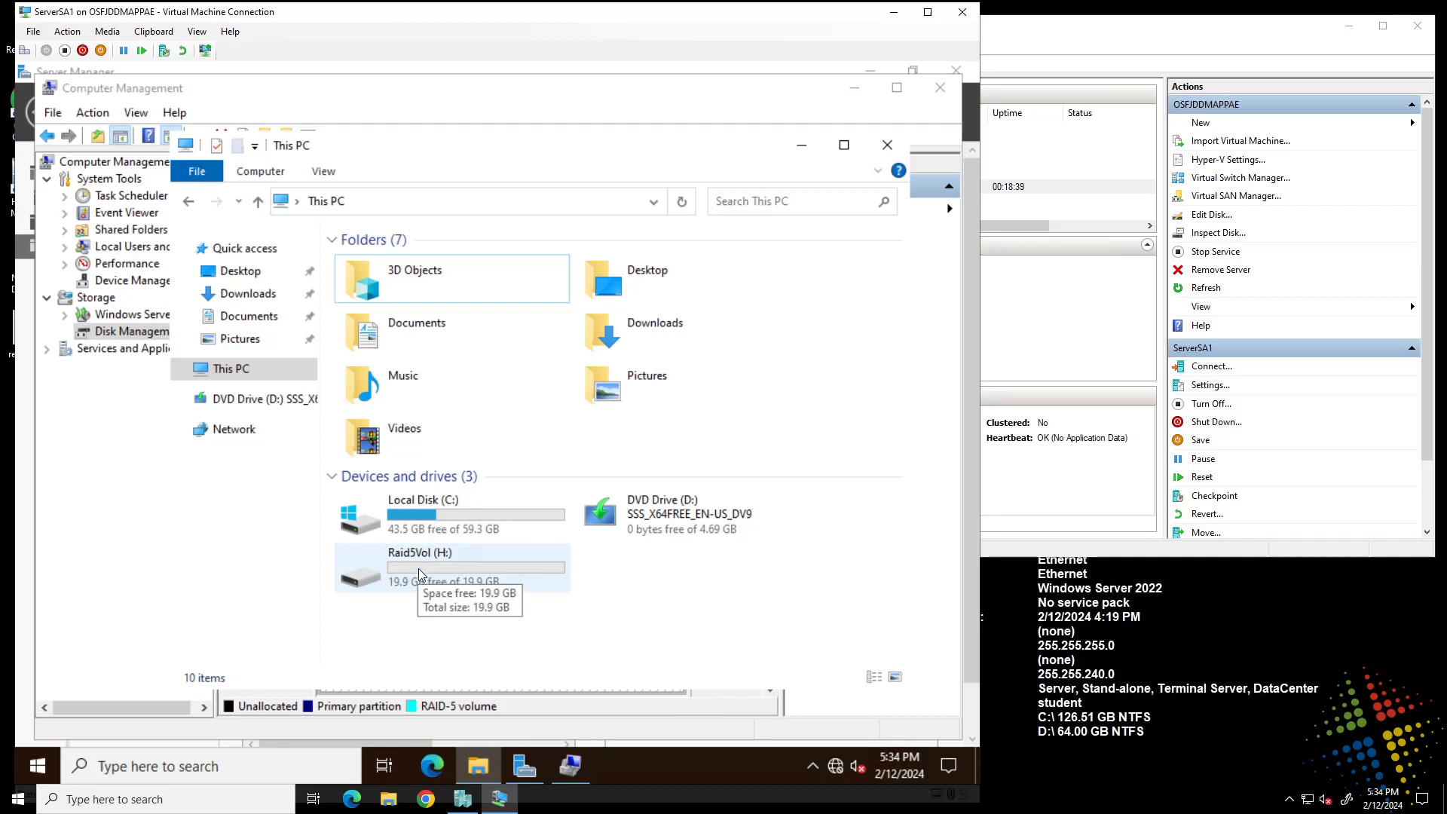
{"action": "left_click", "coordinate": [518, 736]}
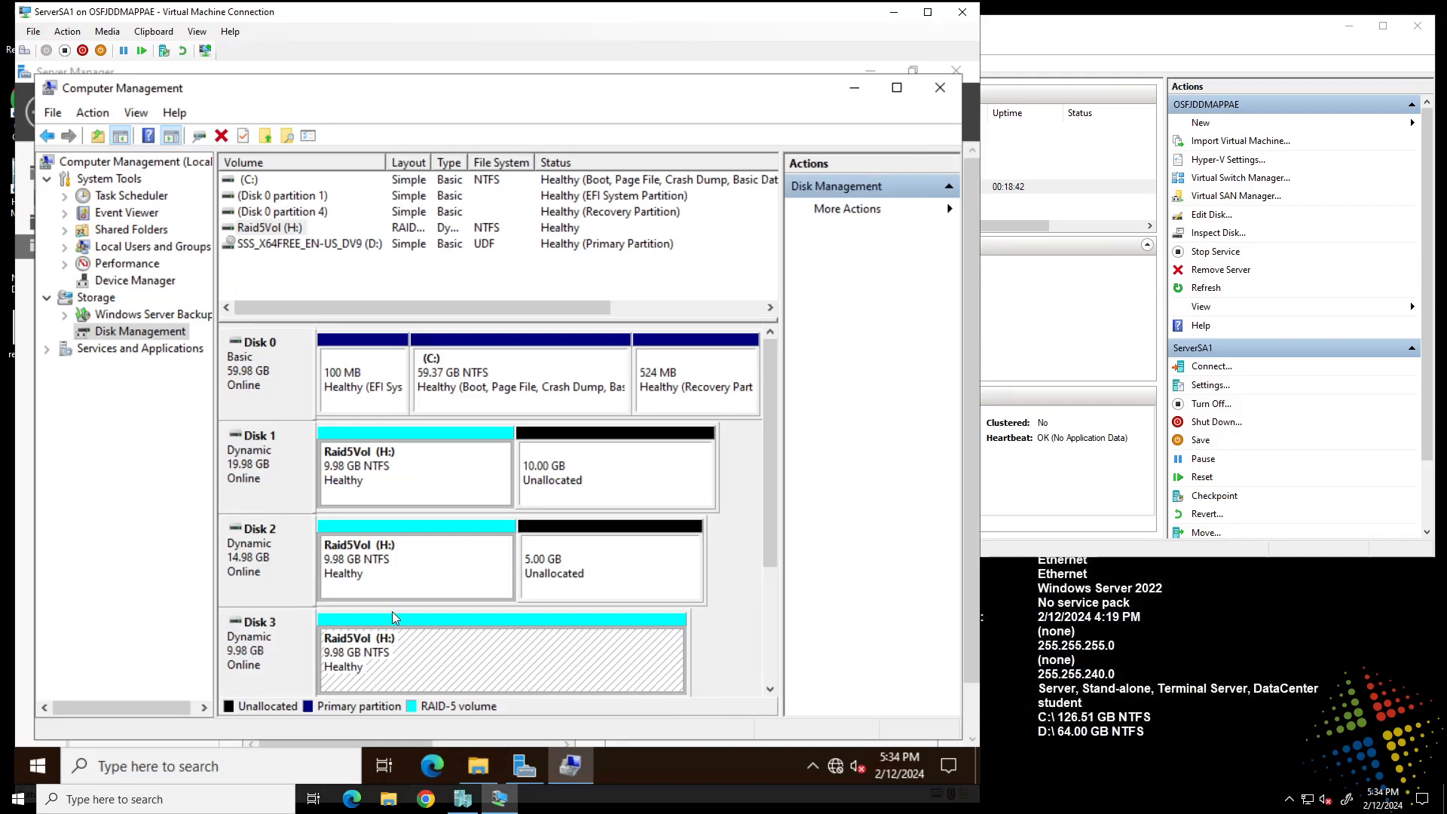
Delete the Raid5Vol (H:) RAID-5 volume from Disks 1, 2 and 3, accepting the loss of its data.
{"action": "right_click", "coordinate": [365, 648]}
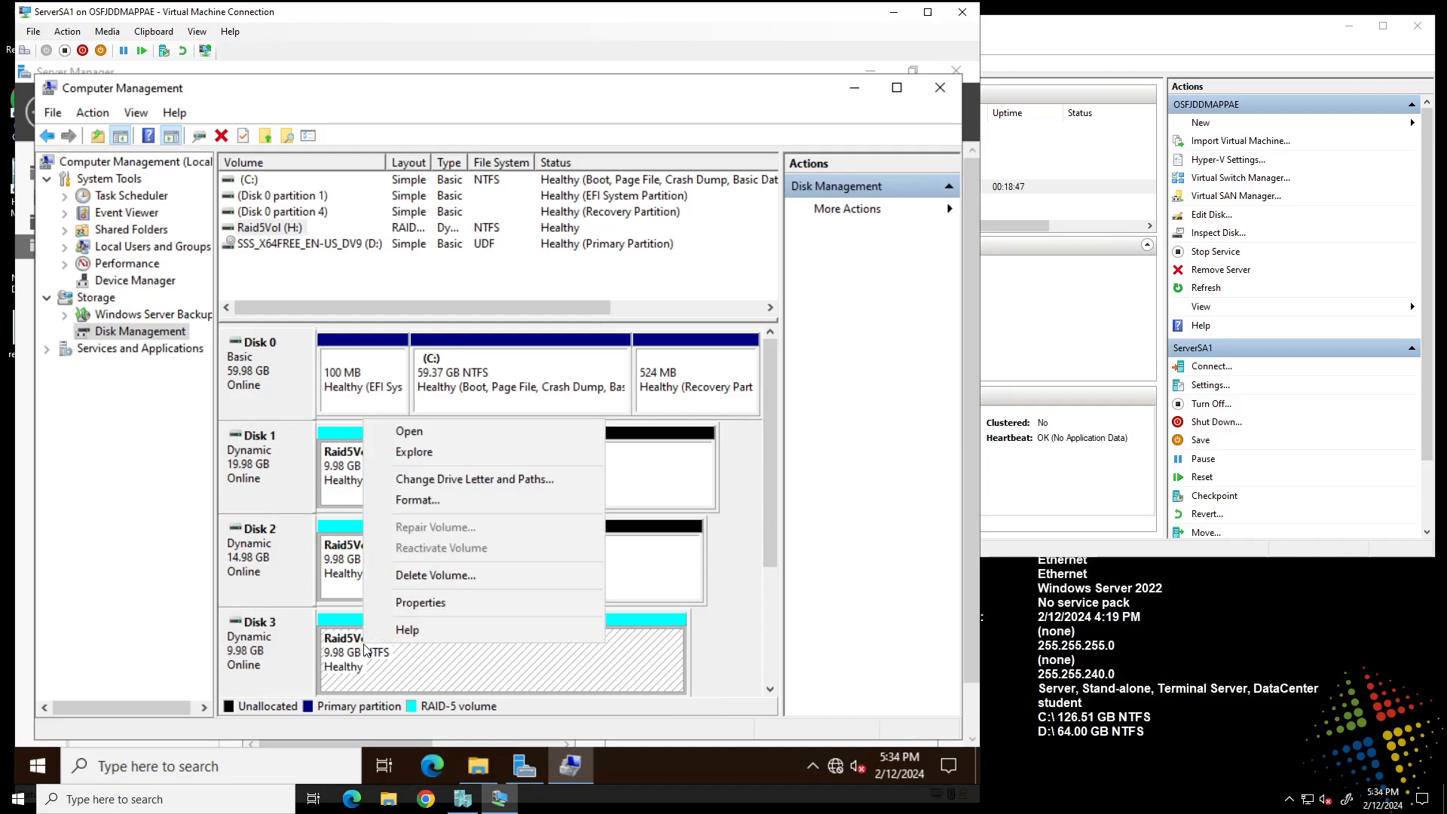
{"action": "left_click", "coordinate": [460, 577]}
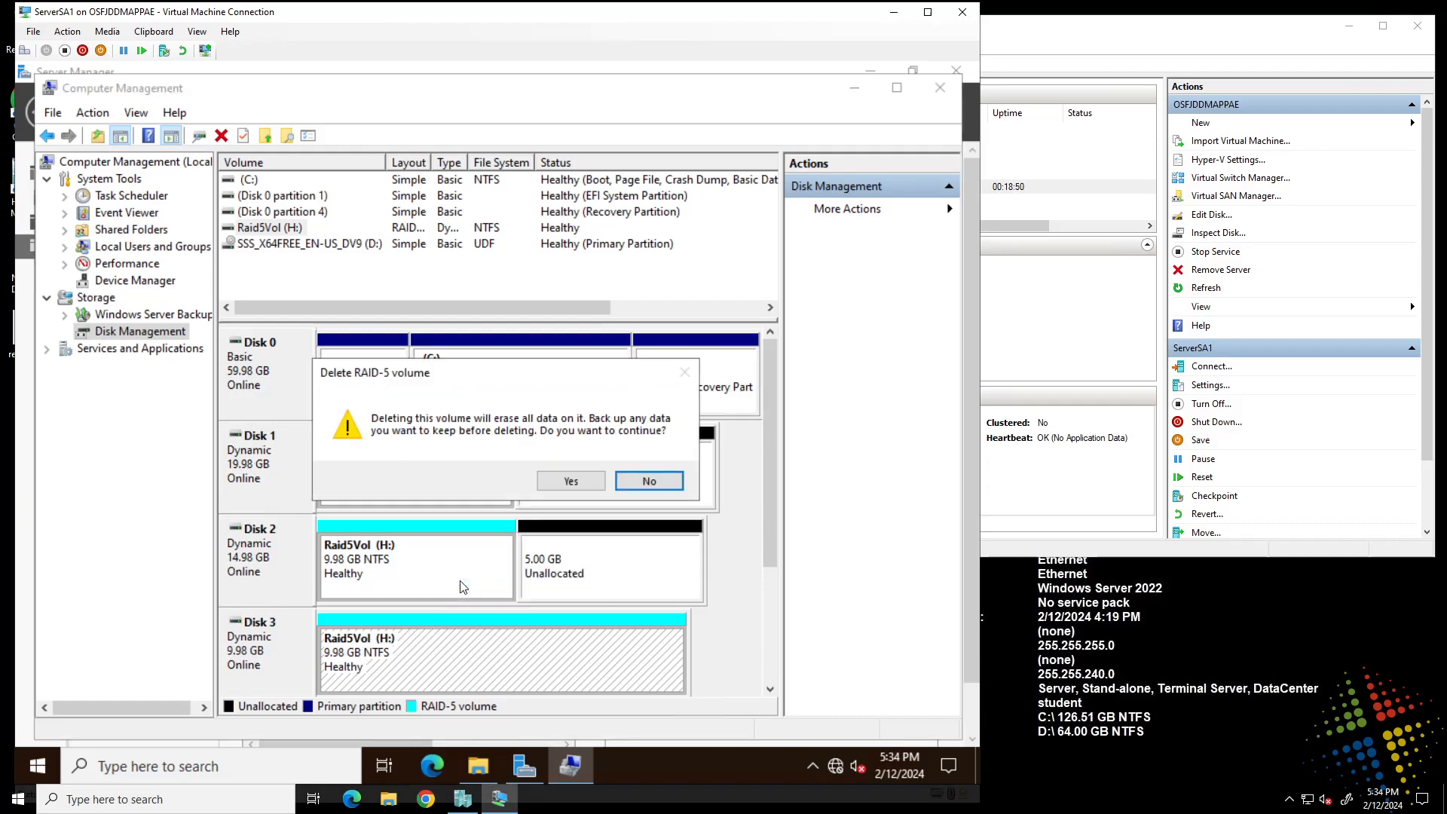
{"action": "left_click", "coordinate": [571, 480]}
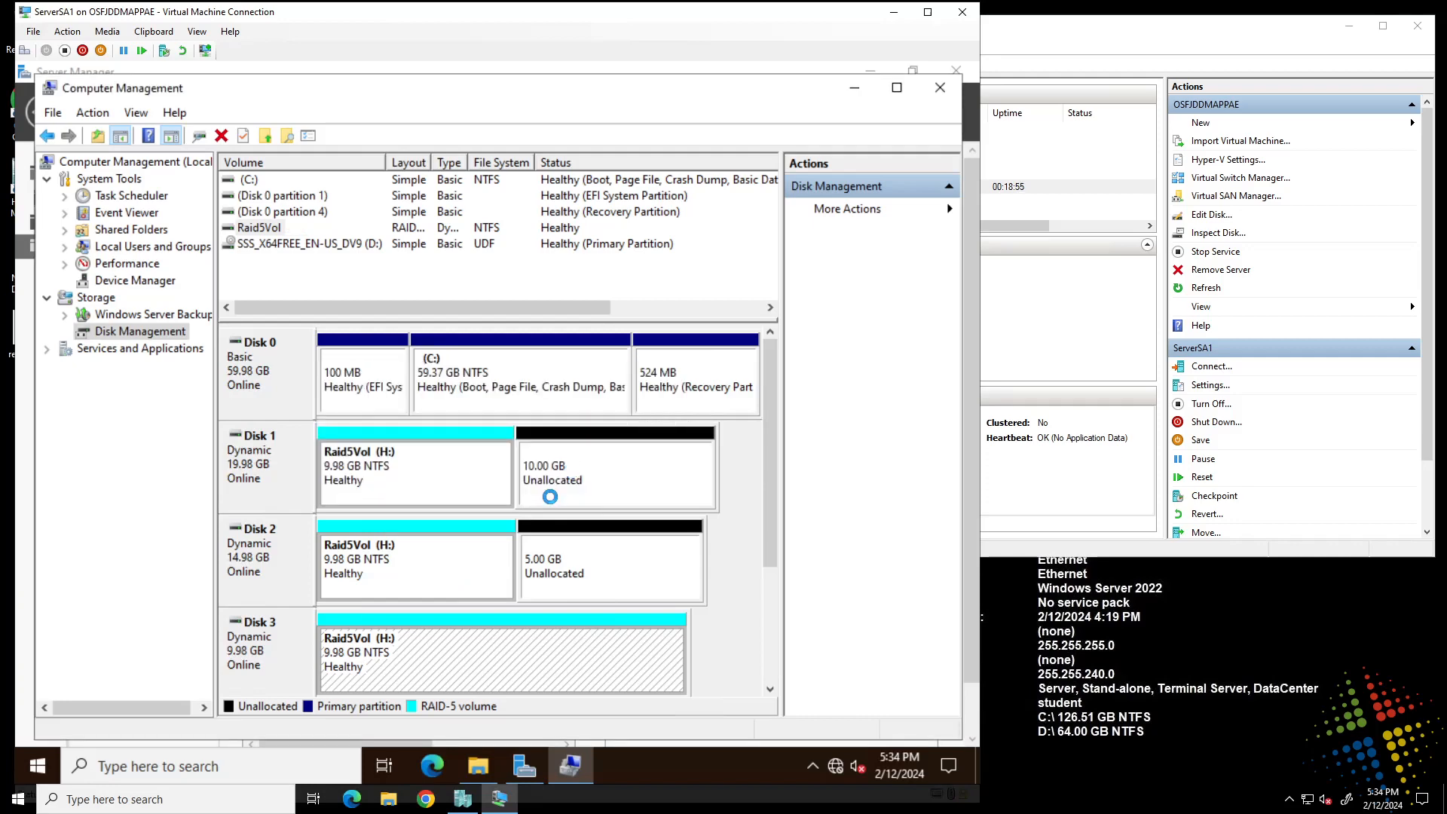